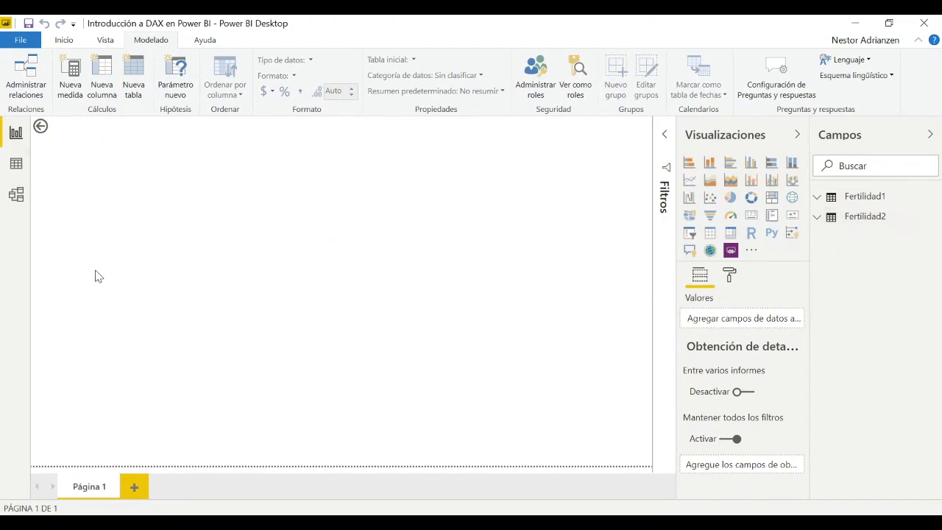
In the model diagram, relate the País field of Fertilidad1 to the País field of Fertilidad2
click(22, 196)
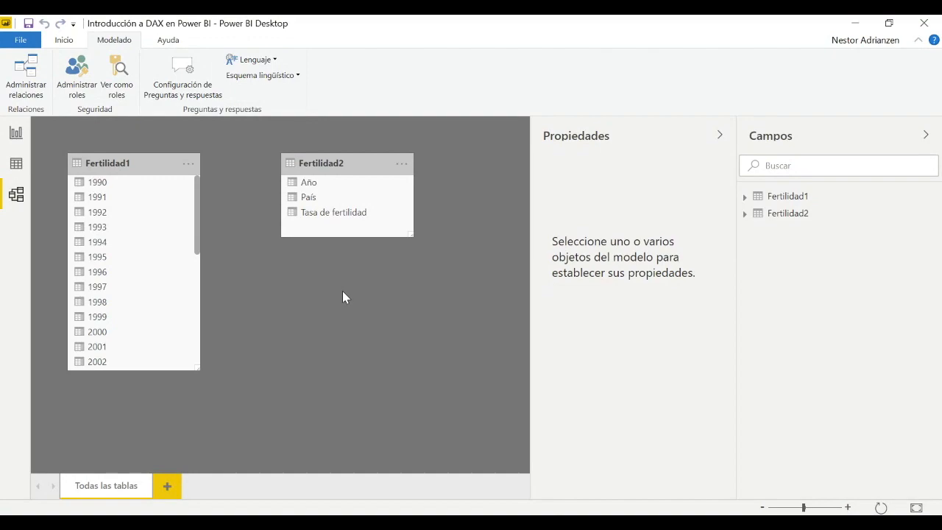
click(338, 227)
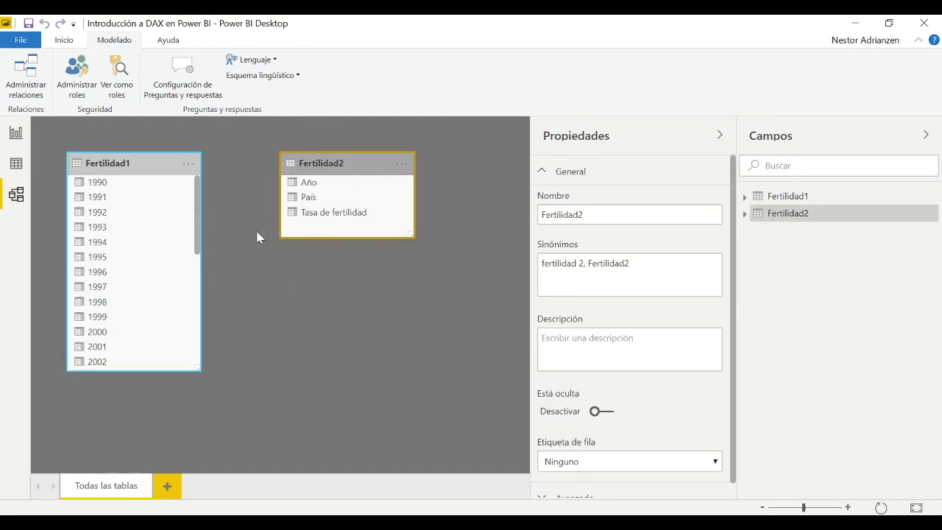
drag(195, 200, 197, 321)
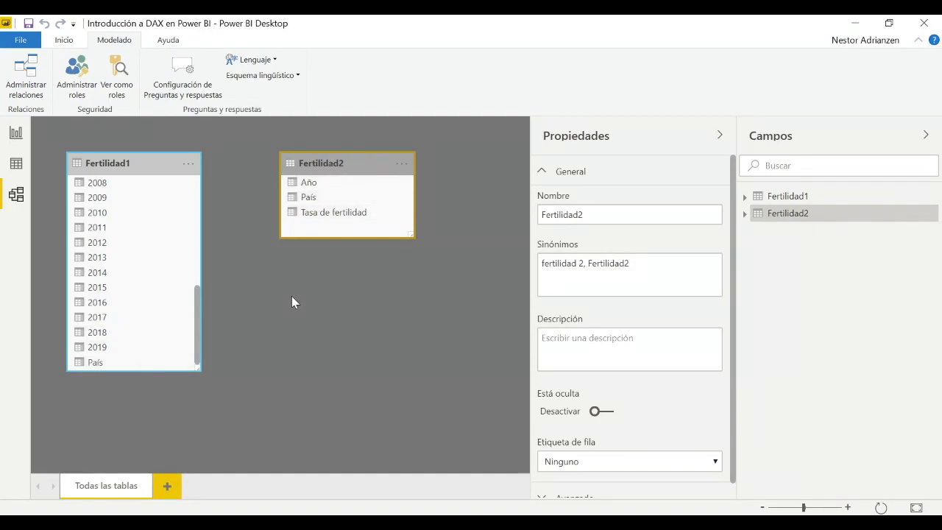
click(115, 362)
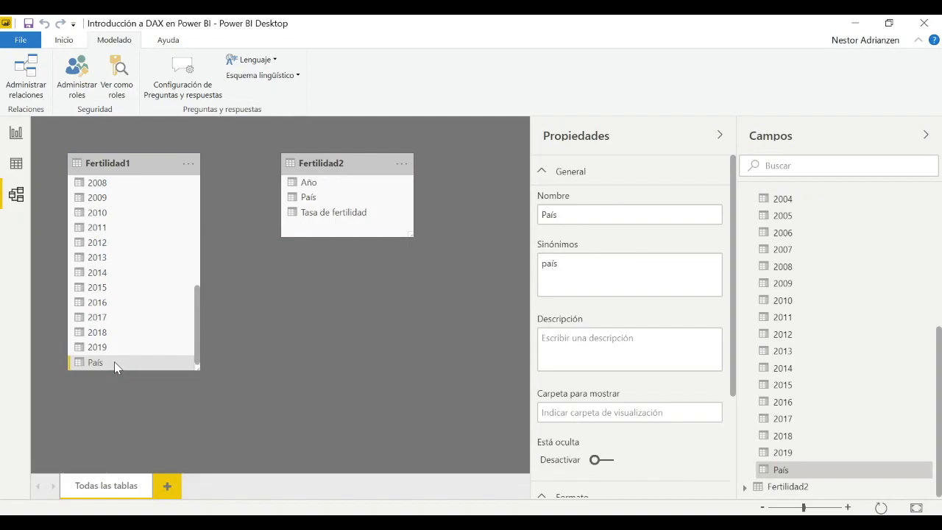
mouse_move(114, 362)
mouse_down()
mouse_move(221, 246)
mouse_move(315, 198)
mouse_up()
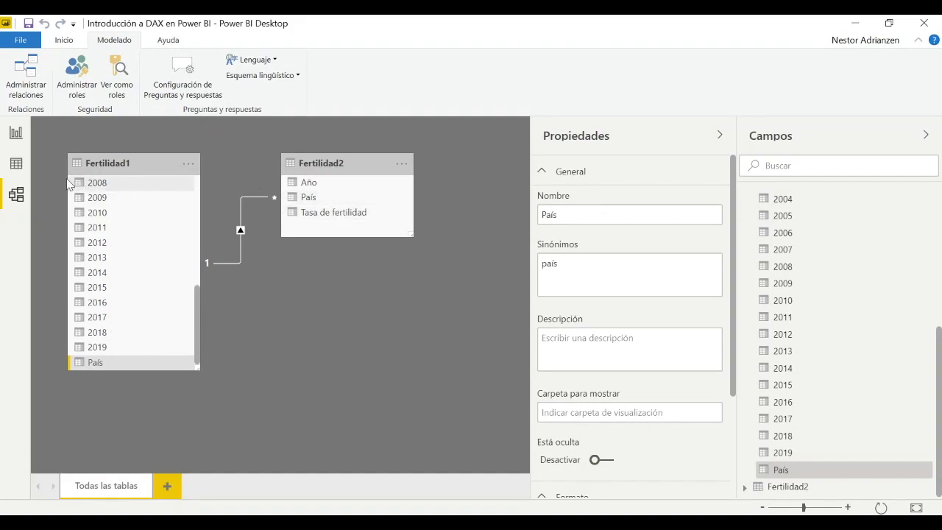
Examine the rows of the País column in the Fertilidad1 table data, down to the end
click(17, 165)
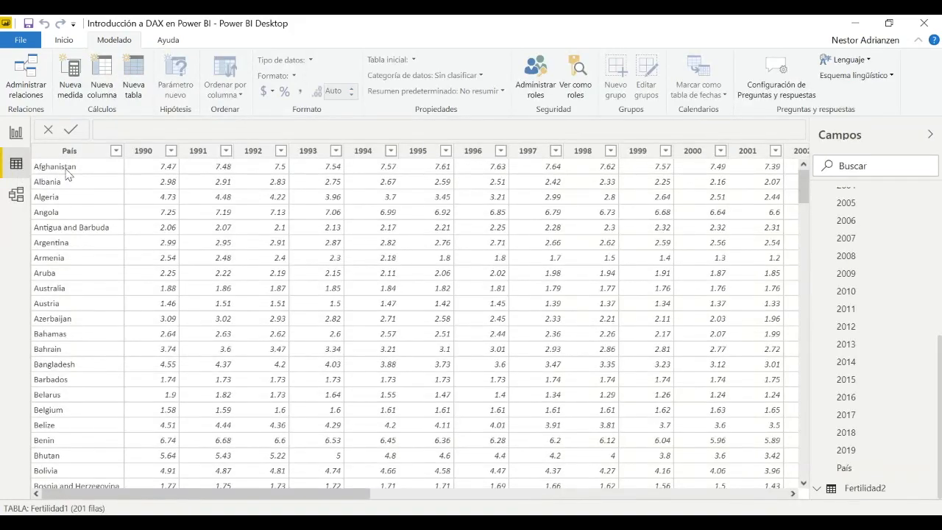
click(818, 198)
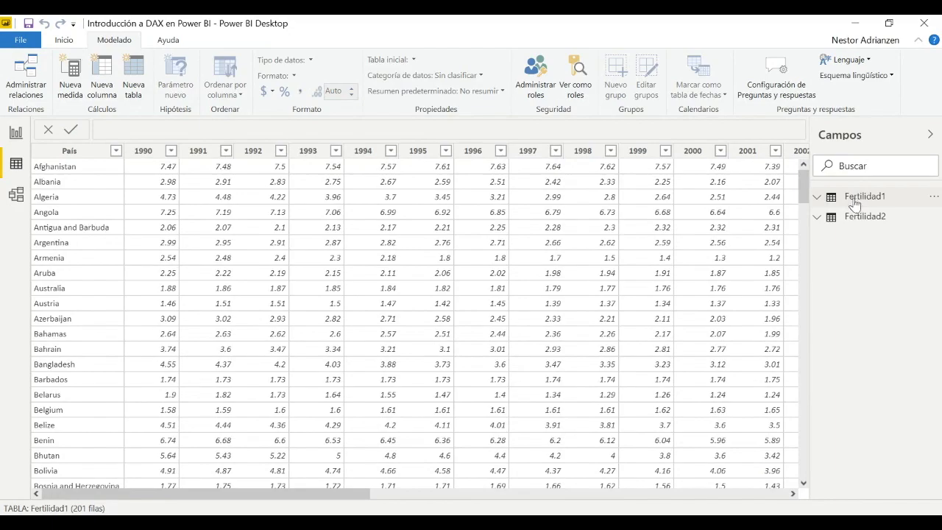
click(851, 198)
click(77, 151)
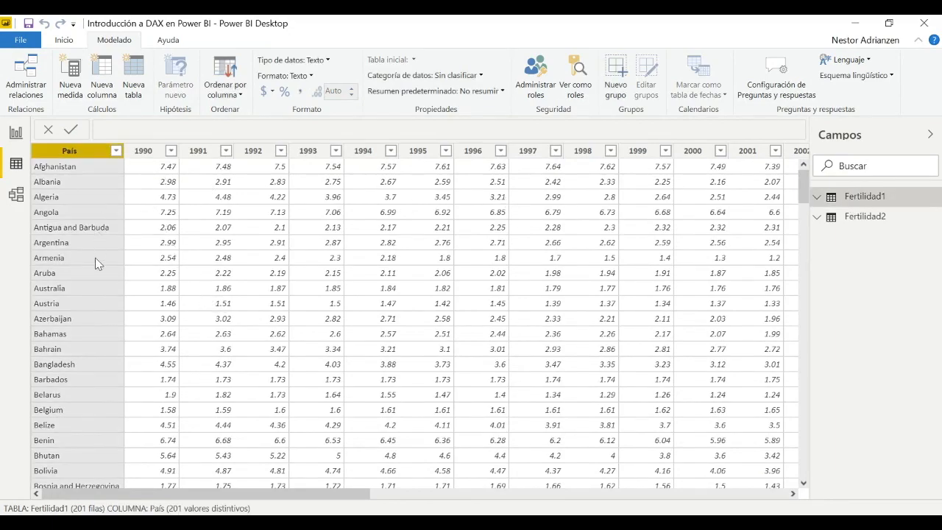
scroll(95, 259, down, 10)
scroll(96, 262, down, 20)
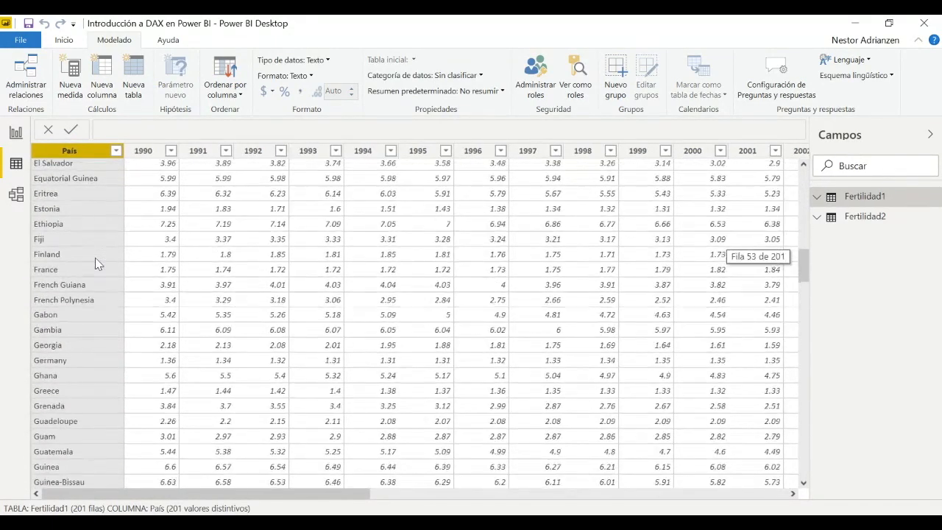
scroll(95, 264, down, 14)
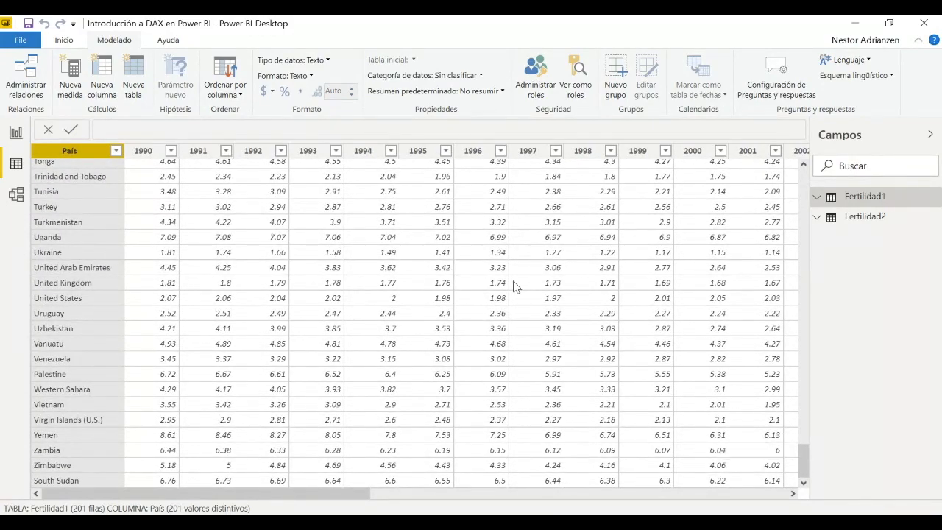
Filter the País column of the Fertilidad2 table to Afghanistan only and look through its rows
click(865, 220)
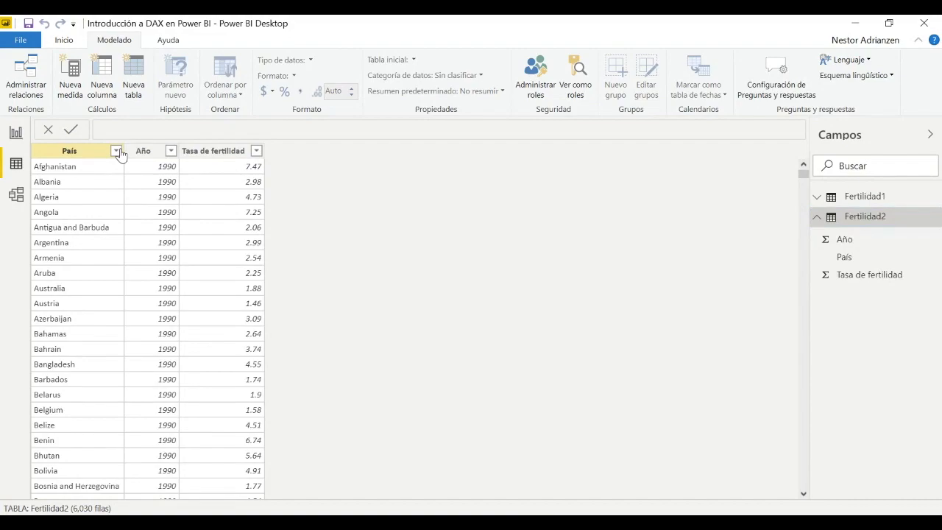
click(116, 150)
click(146, 267)
click(147, 278)
click(250, 484)
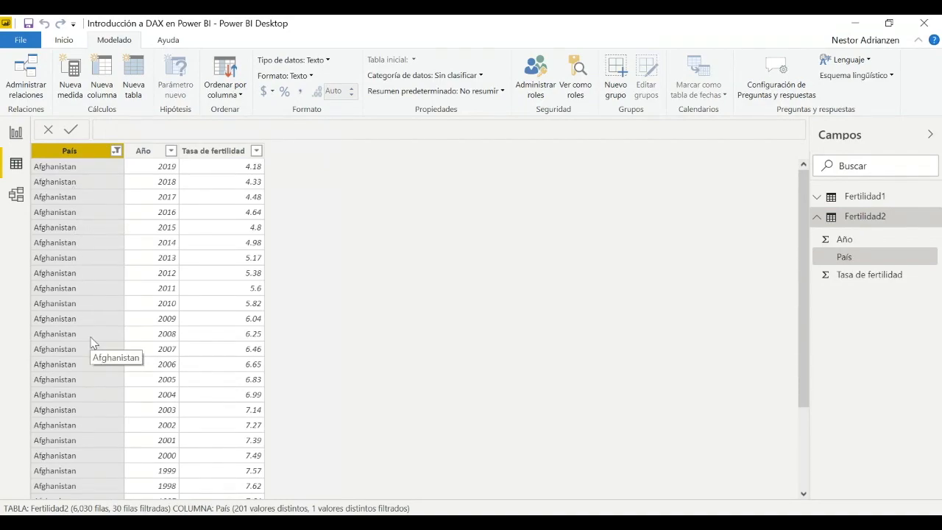
scroll(92, 339, down, 3)
scroll(92, 339, up, 3)
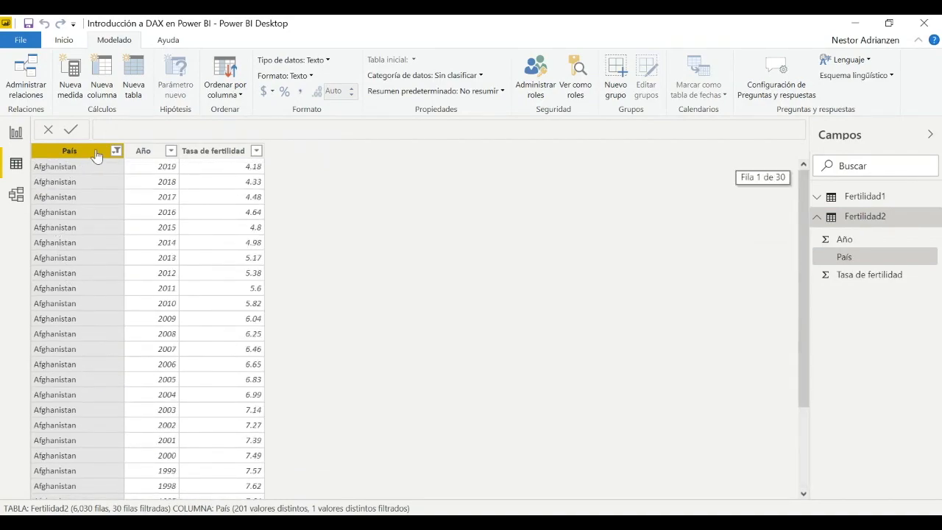
Reselect all countries in the País filter of Fertilidad2 and go back to the model diagram
click(117, 152)
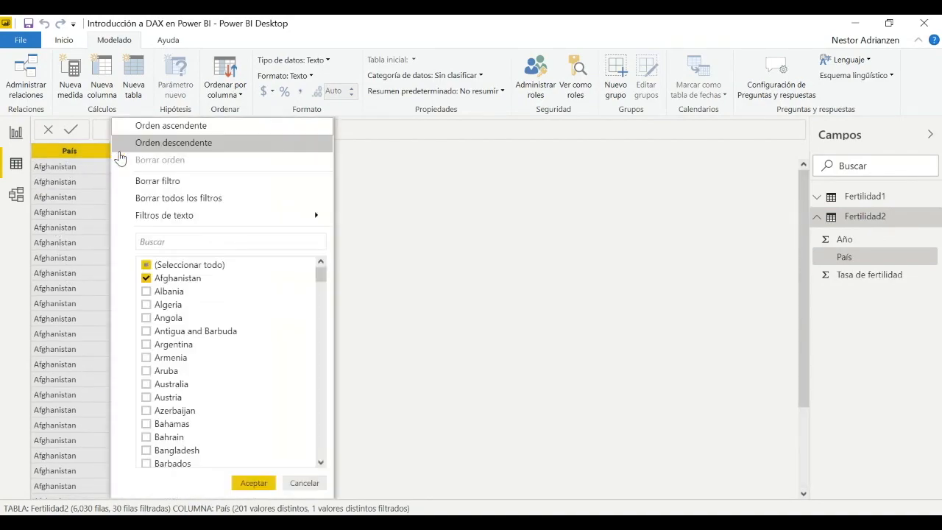
click(147, 266)
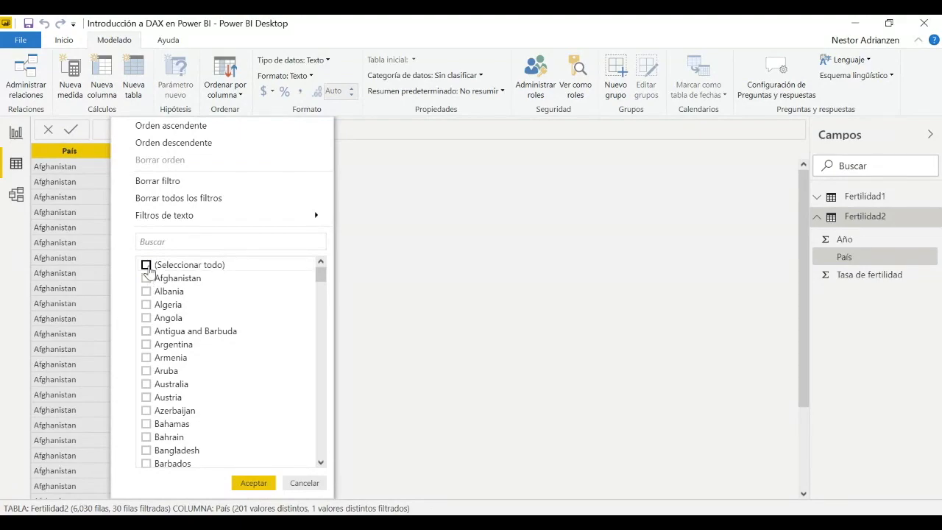
click(146, 266)
click(258, 483)
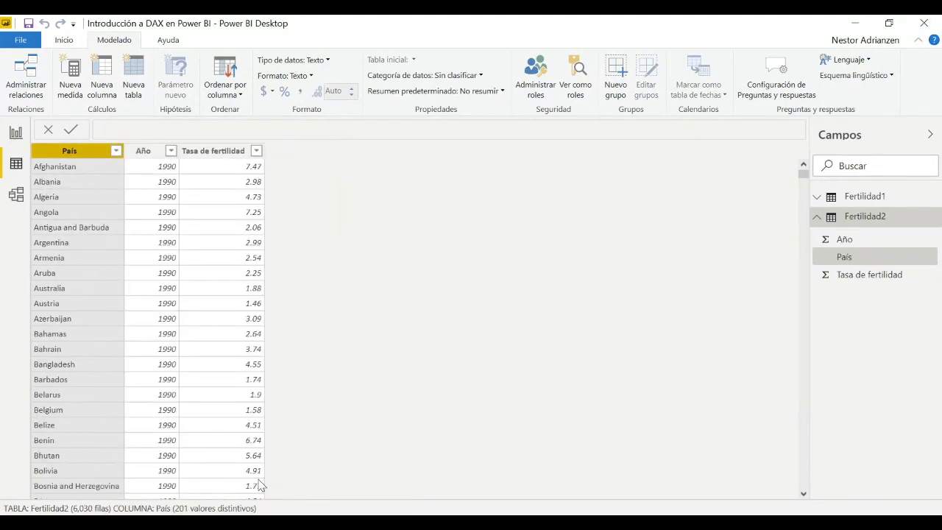
click(16, 194)
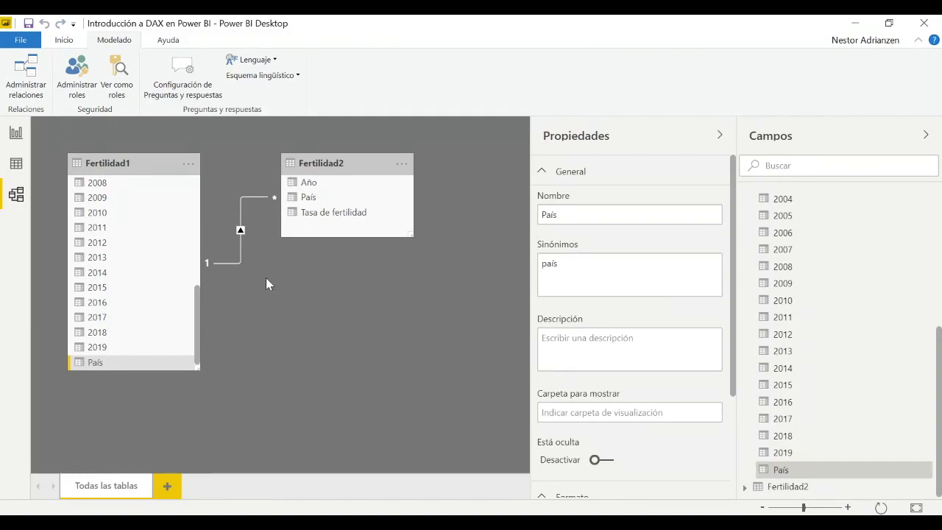
Return to the report view, switch to the PowerPoint slide on calculated columns and copy the text "Pct de crecimiento"
click(16, 133)
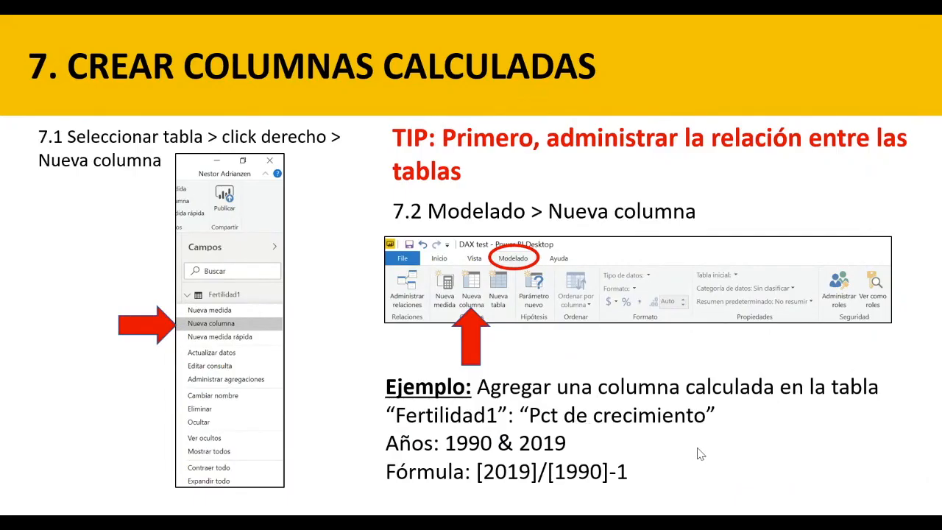
key(Escape)
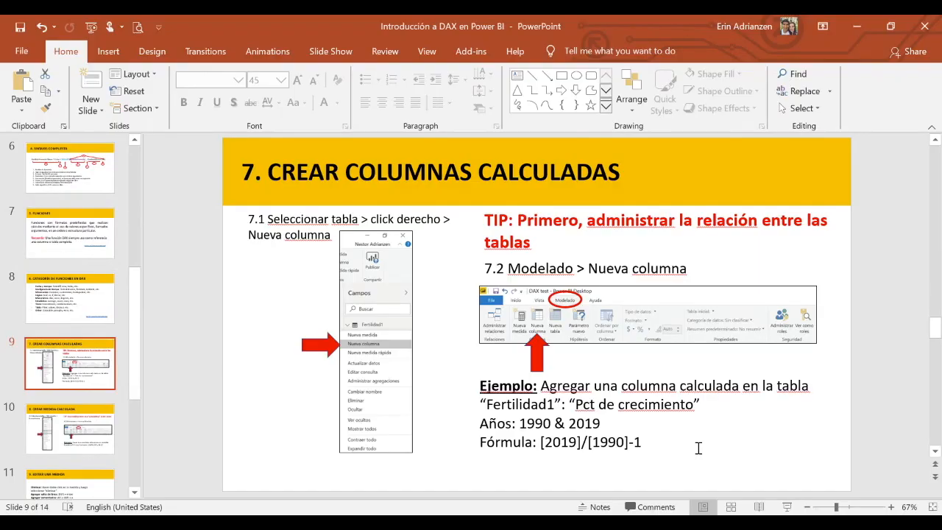
drag(575, 405, 694, 406)
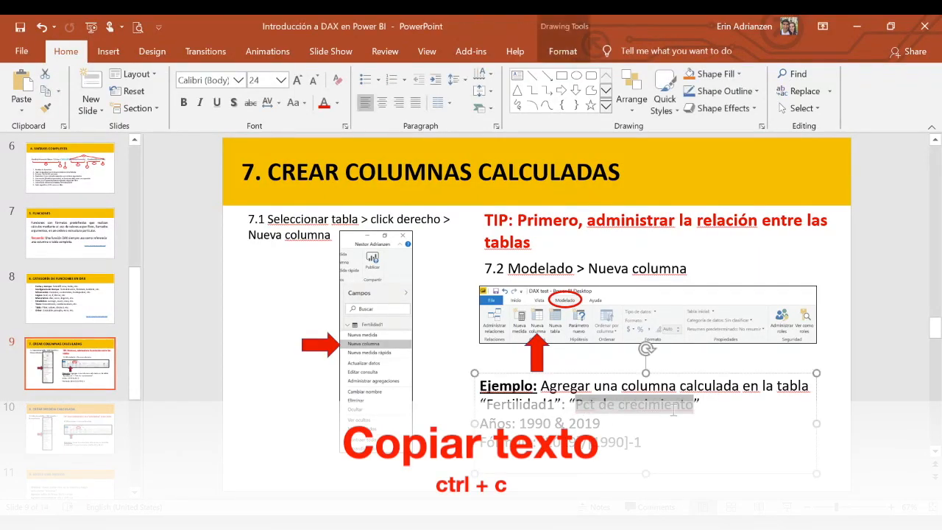
key(ctrl+c)
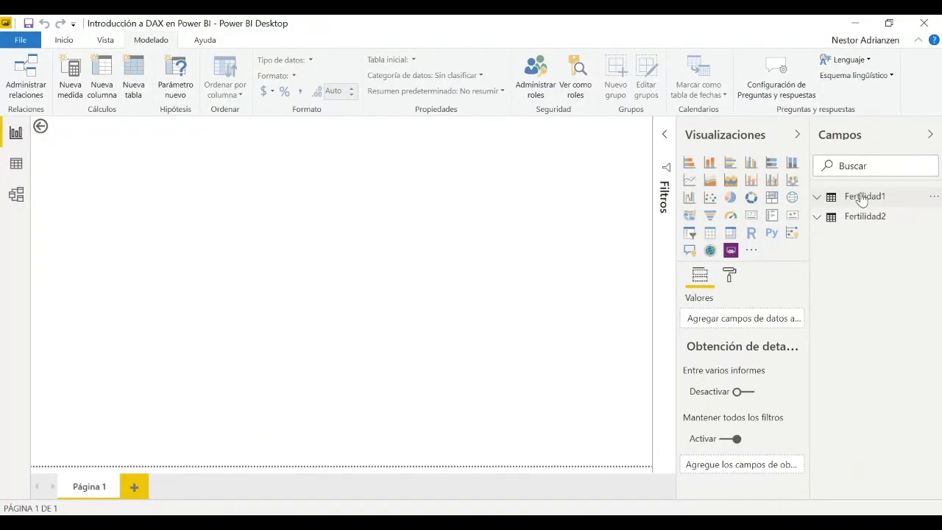
In Power BI Desktop, add a new calculated column to Fertilidad1 with the copied name "Pct de crecimiento"
right_click(862, 196)
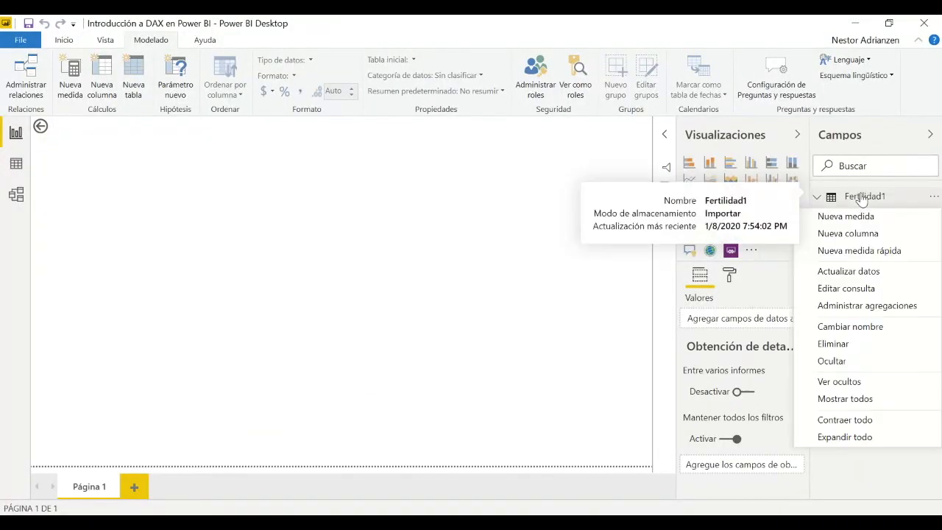
click(850, 233)
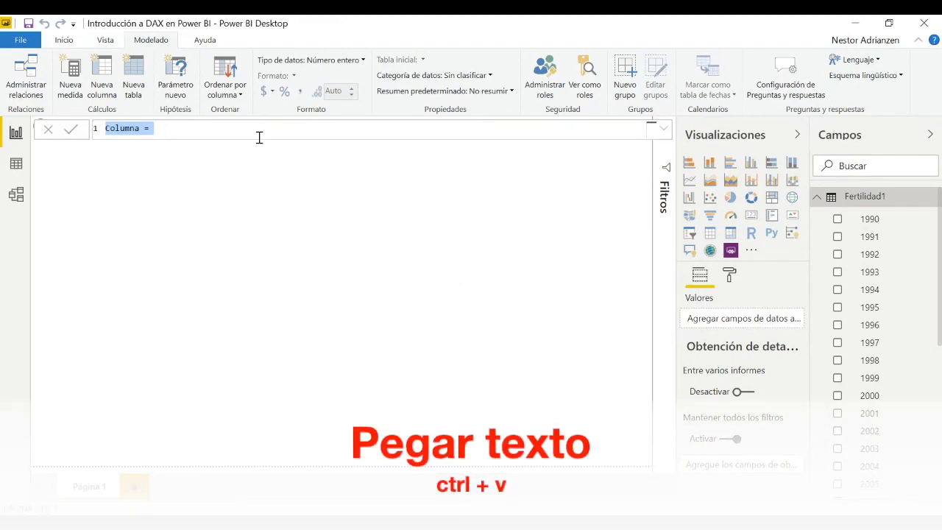
key(ctrl+v)
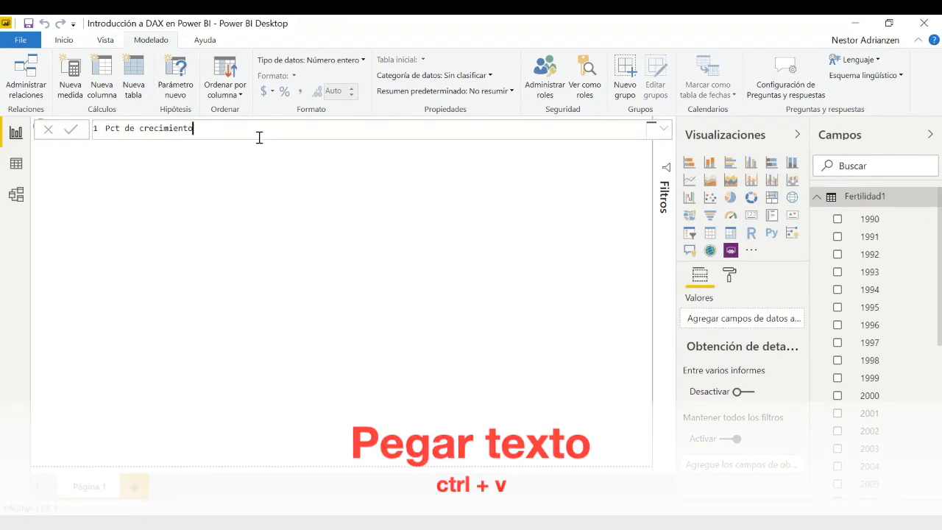
text(=)
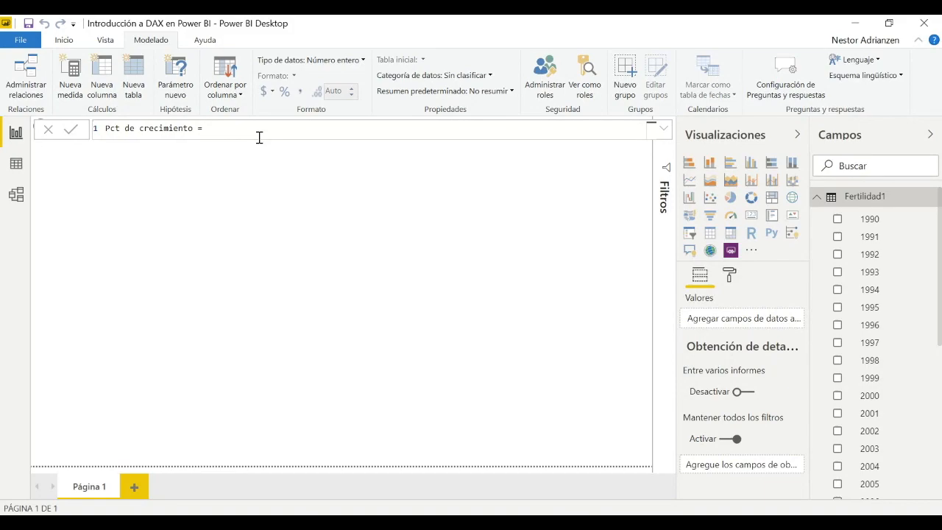
Define the Pct de crecimiento column with the expression [2019]/[1990]-1 and commit the formula
text([2019)
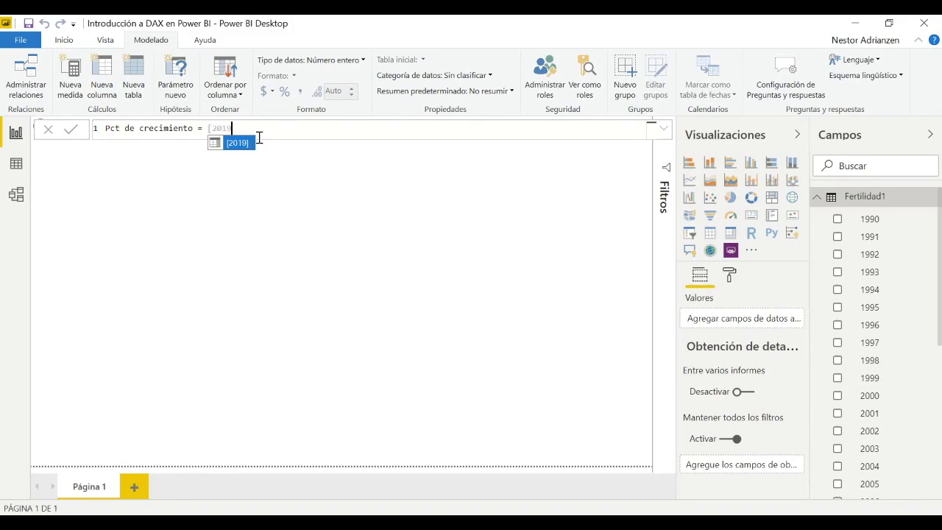
click(237, 144)
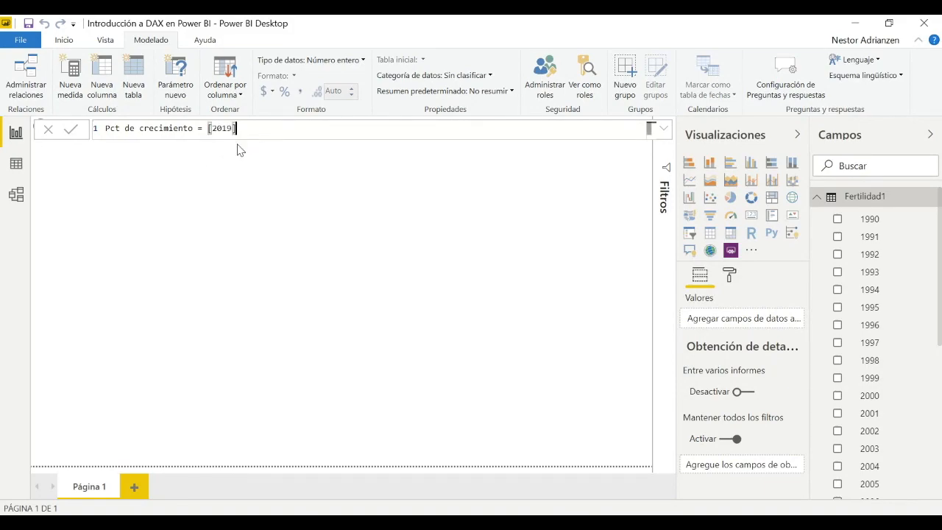
text(/)
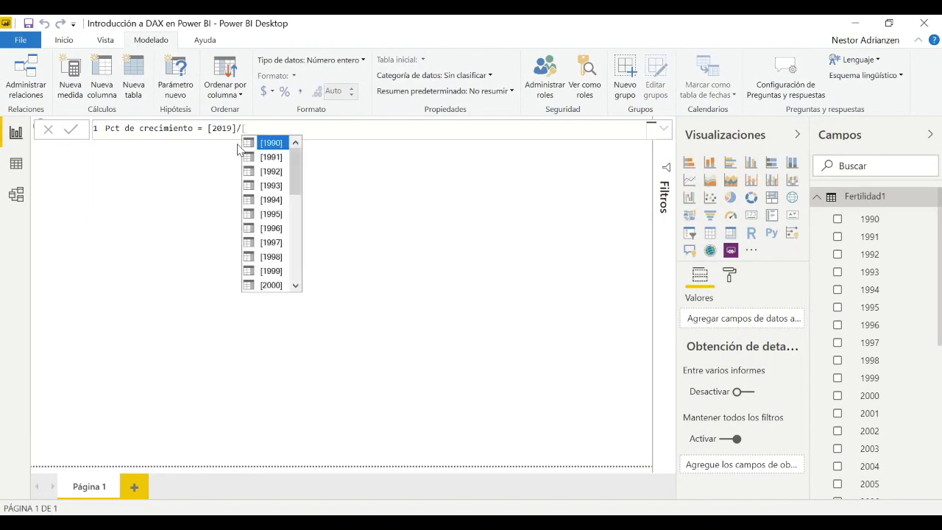
click(279, 143)
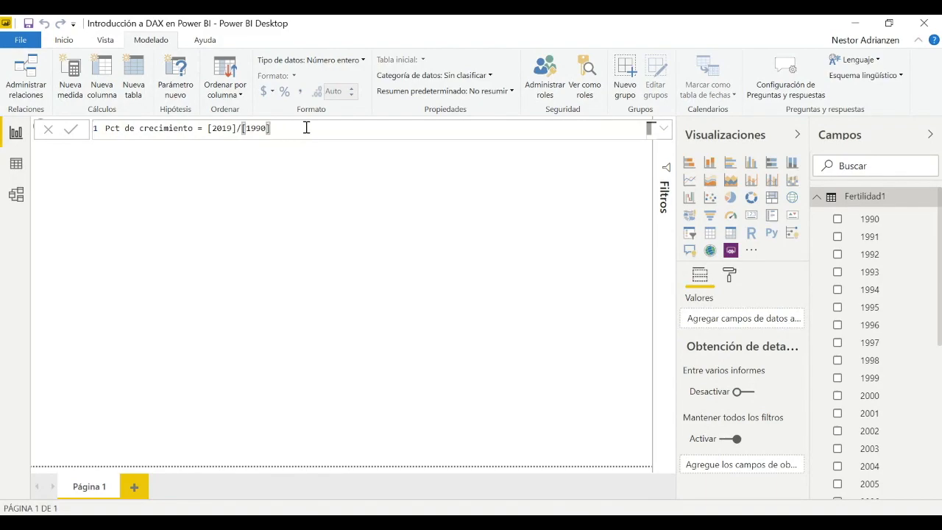
text(-1)
click(70, 138)
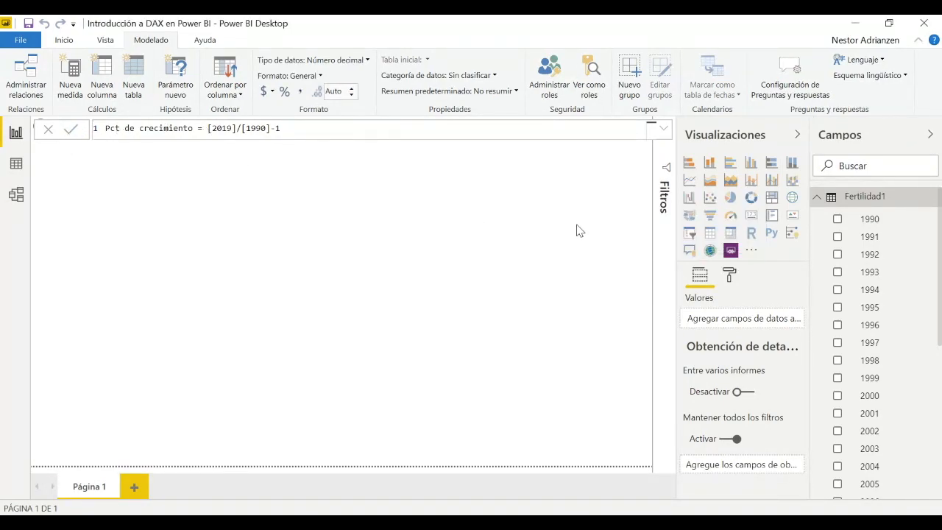
Create a clustered column chart from Pct de crecimiento on the report page, with the field assigned to Valor instead of Eje
scroll(898, 338, down, 5)
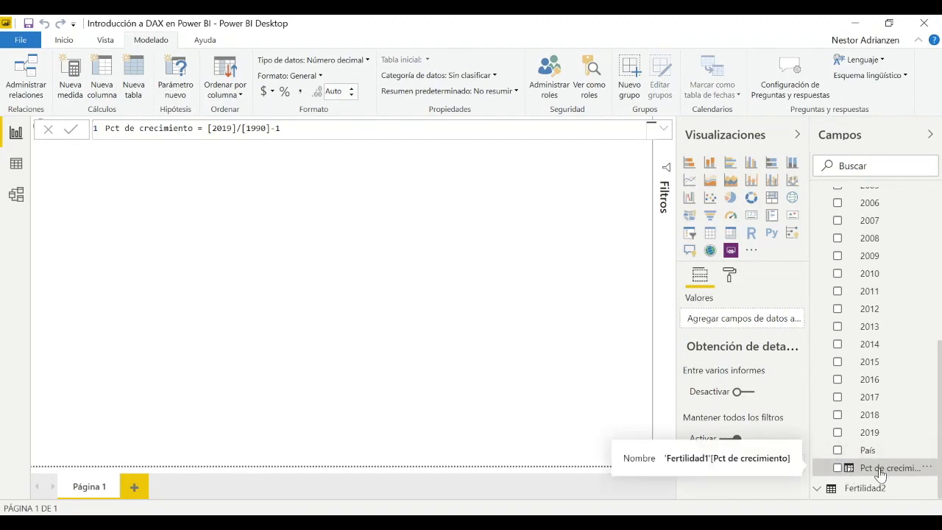
drag(881, 475, 291, 272)
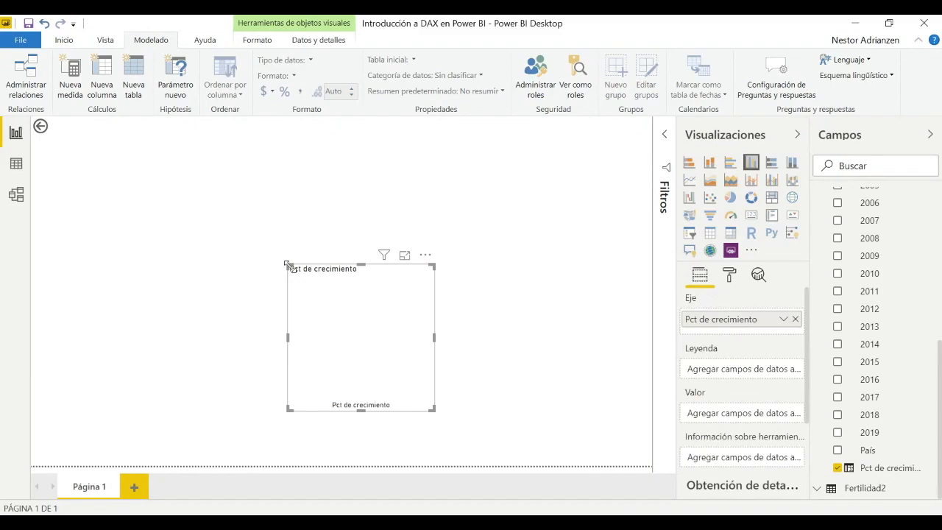
drag(355, 299, 270, 206)
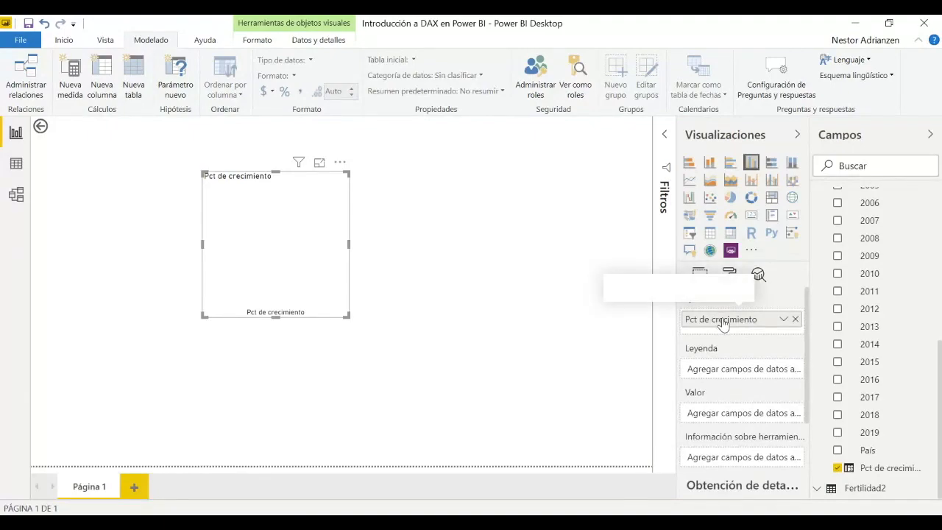
drag(723, 325, 730, 419)
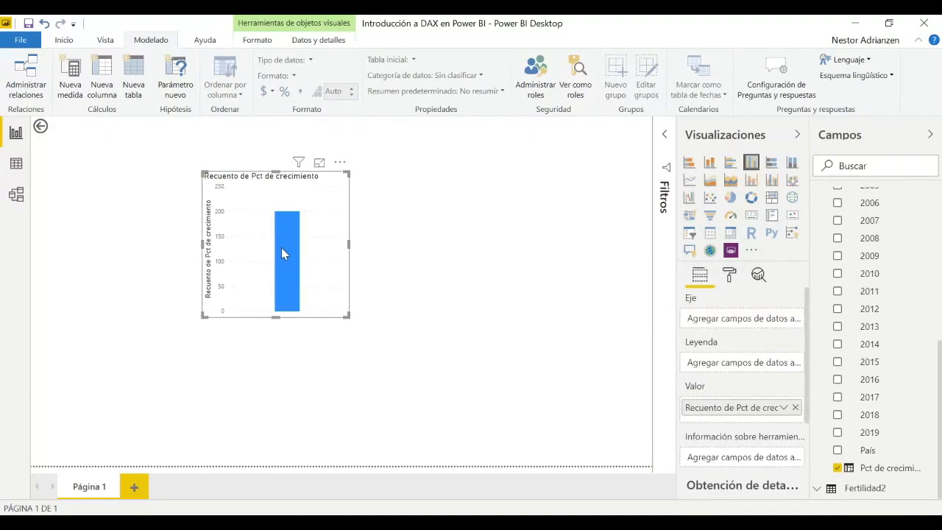
mouse_move(282, 253)
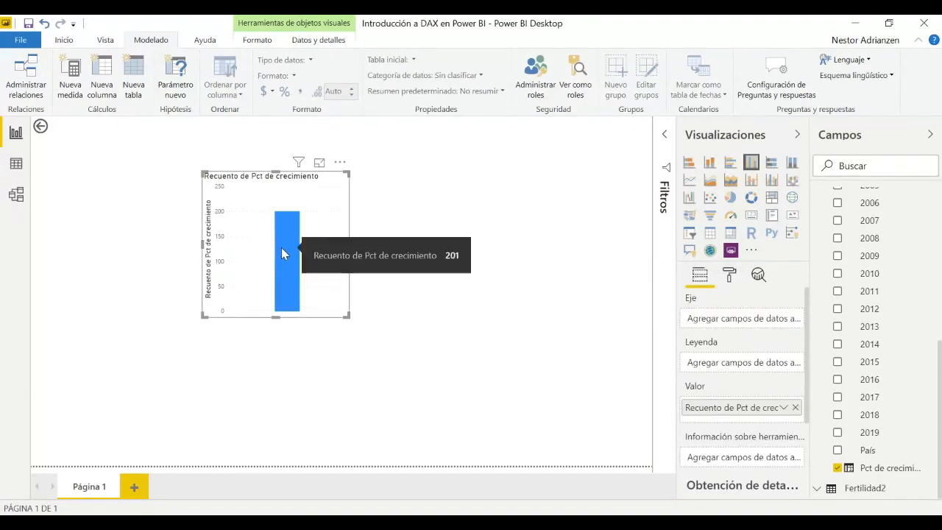
Aggregate Pct de crecimiento by Promedio in the chart and move the chart to the report page's upper-right corner
click(785, 409)
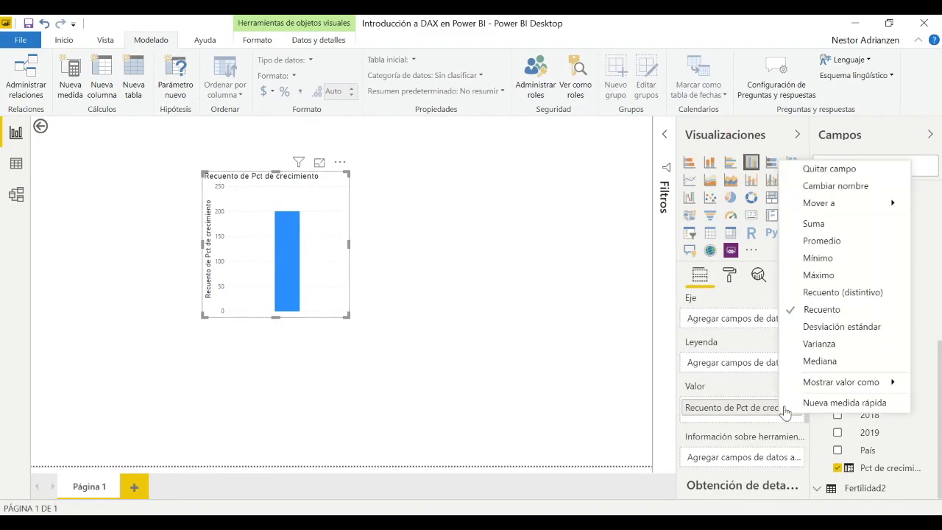
click(819, 240)
click(462, 314)
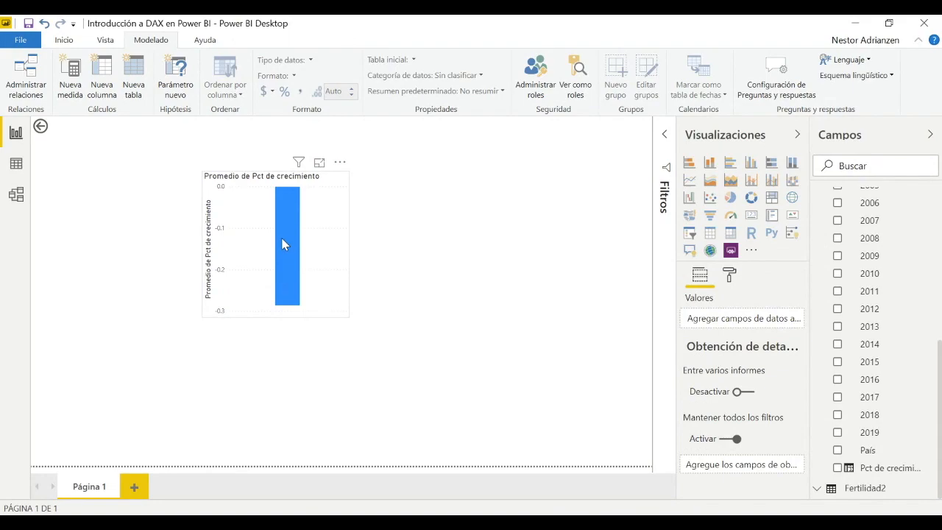
click(282, 218)
drag(516, 189, 600, 165)
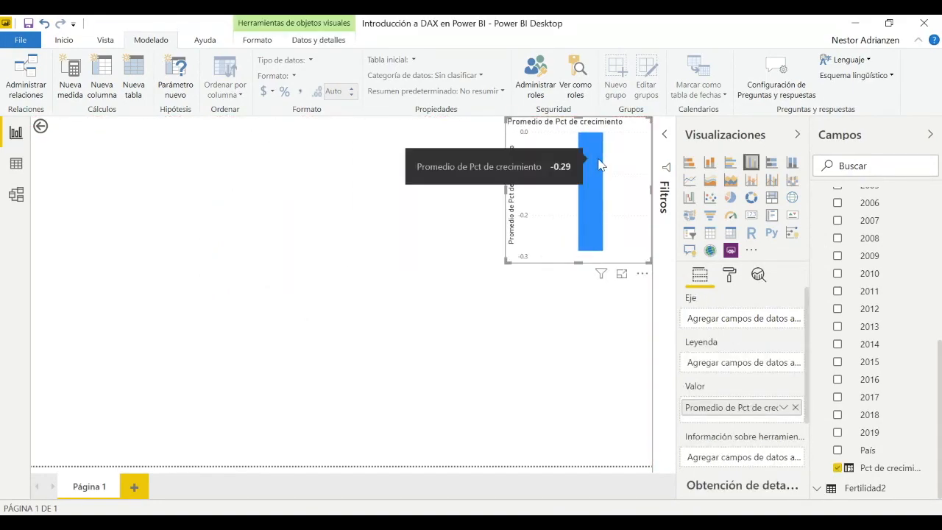
click(217, 290)
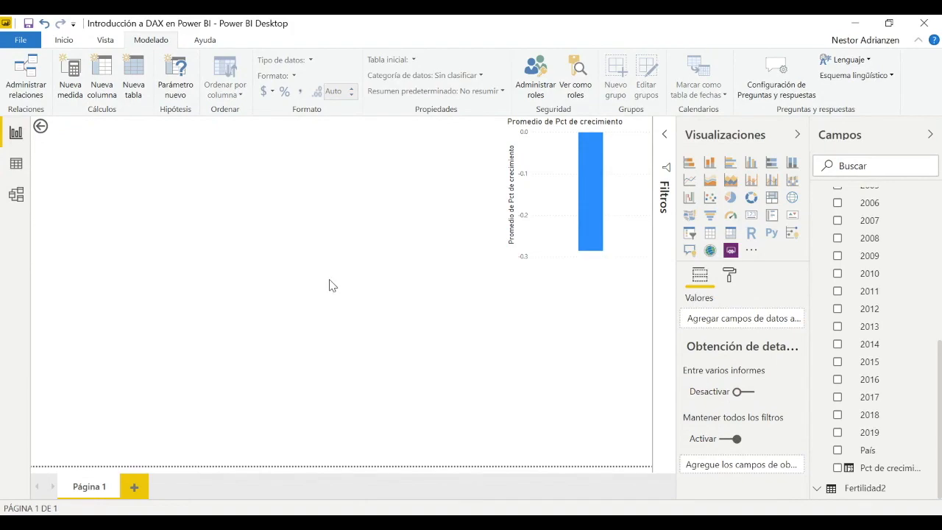
Examine the calculated Pct de crecimiento values at the end of the Fertilidad1 data table
click(20, 168)
click(820, 200)
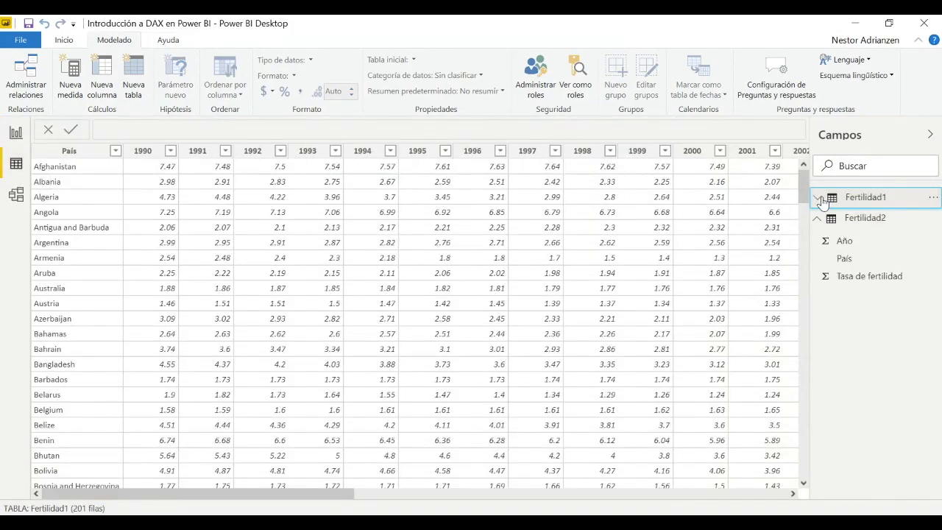
drag(326, 495, 765, 495)
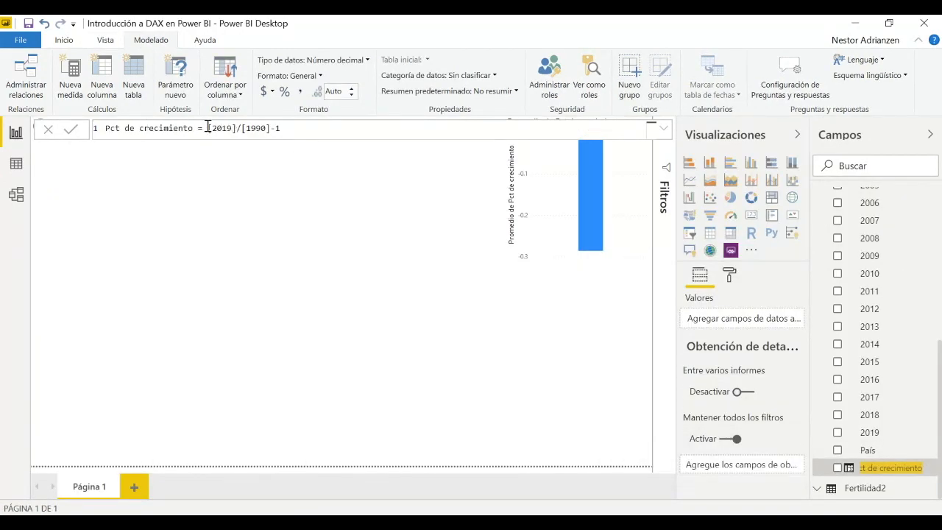
Format the Pct de crecimiento column as a percentage with 1 decimal and check its values in the Fertilidad1 data table
click(284, 91)
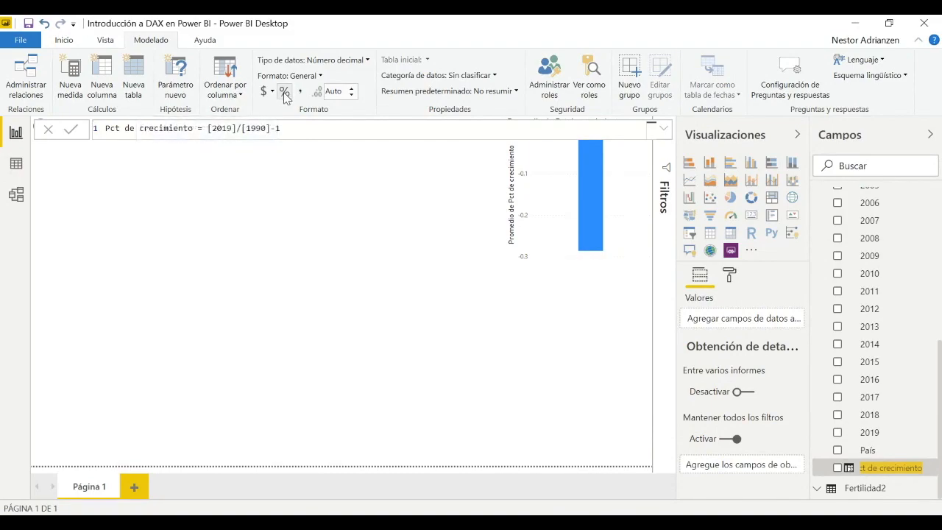
click(352, 95)
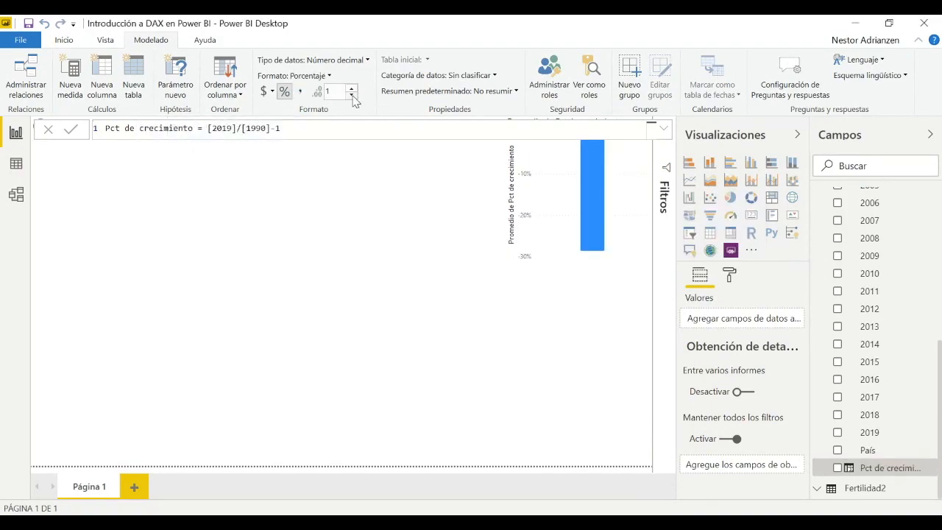
click(16, 164)
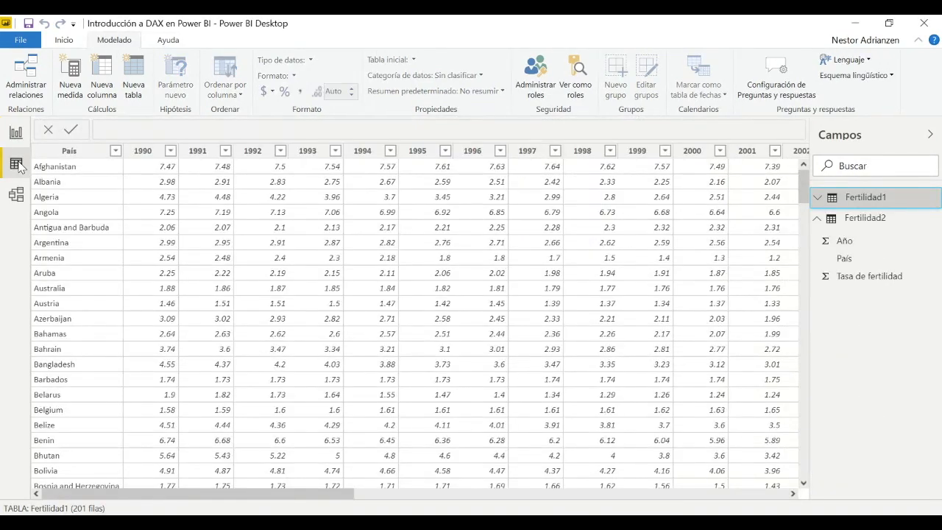
scroll(576, 294, right, 15)
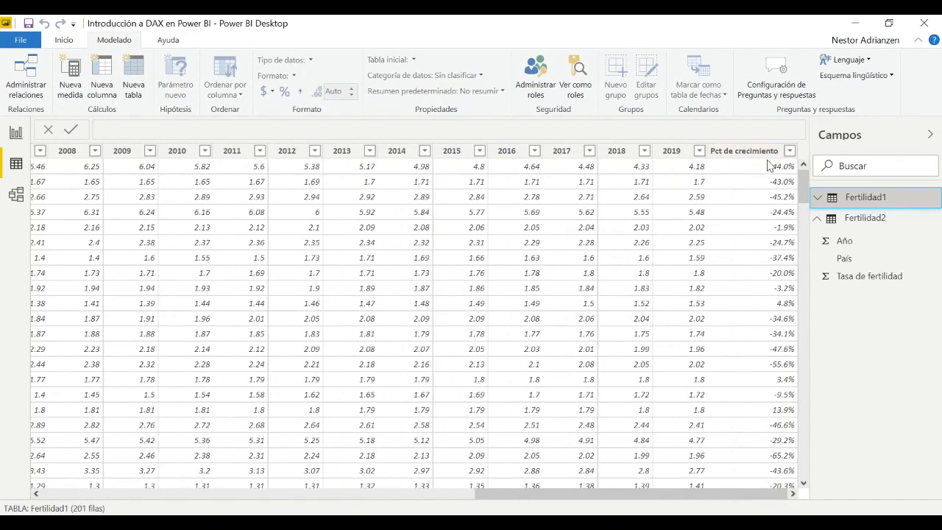
click(15, 132)
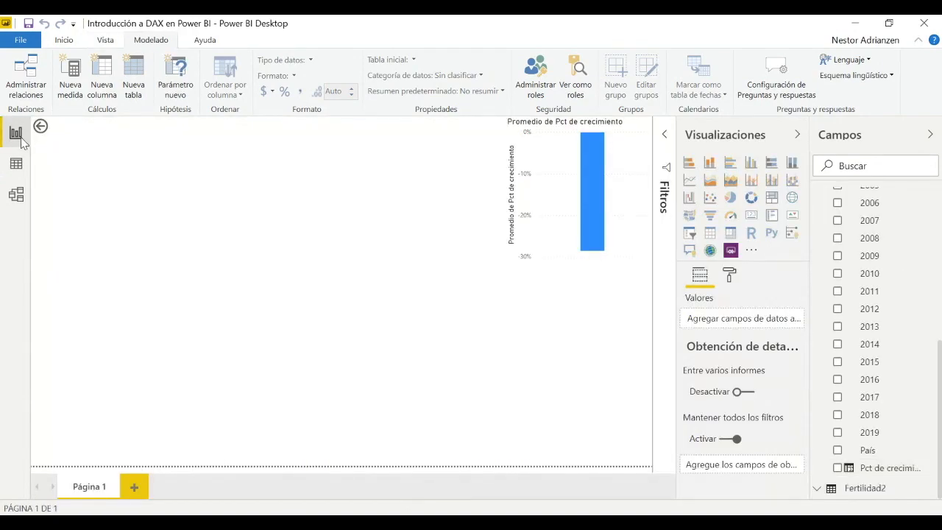
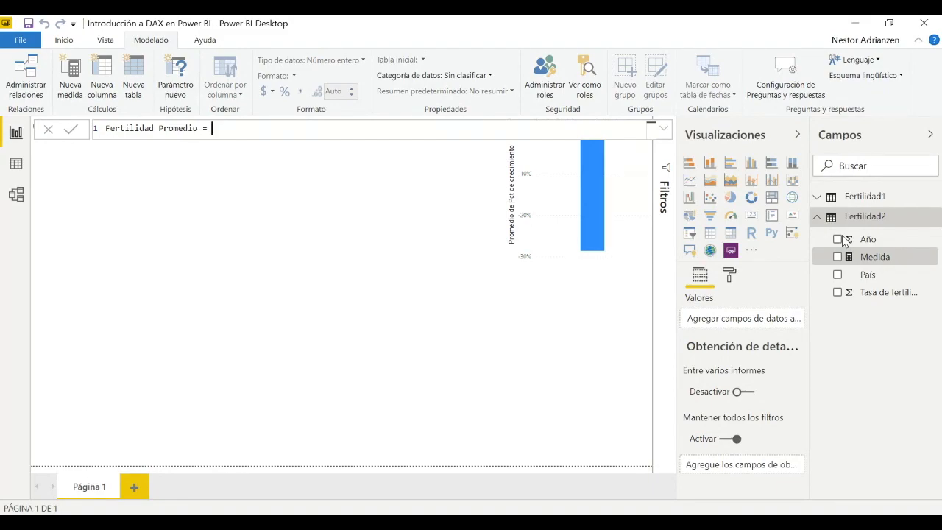
Complete the Fertilidad Promedio measure as AVERAGE(Fertilidad2[Tasa de fertilidad]) and commit the formula
text(aver)
key(Tab)
text(()
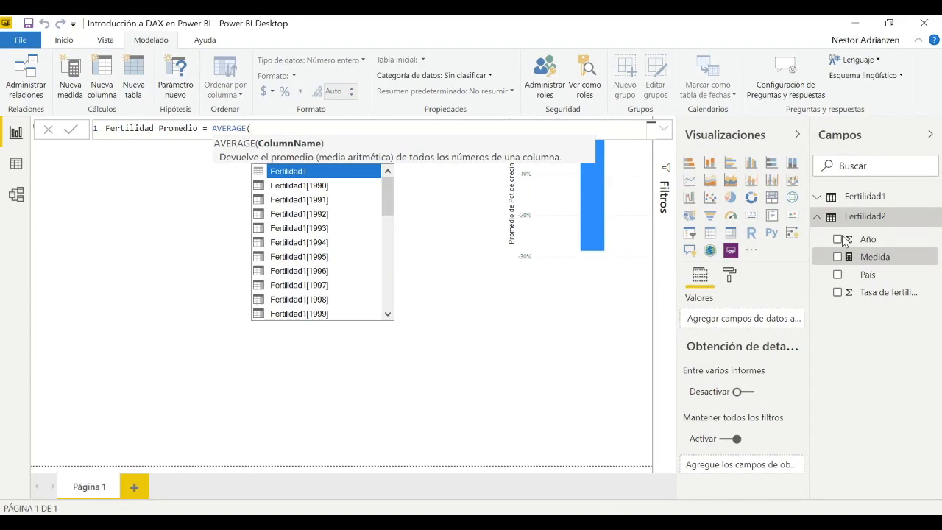
text(tas)
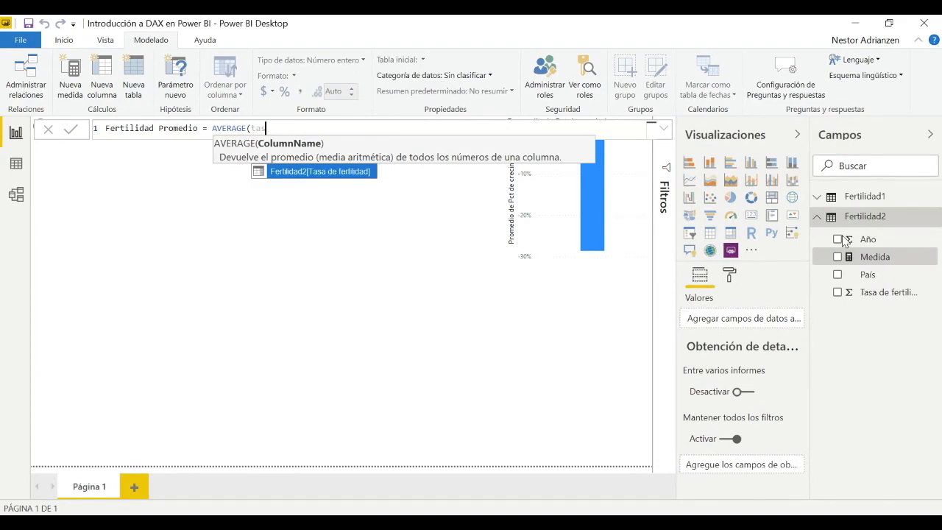
click(336, 178)
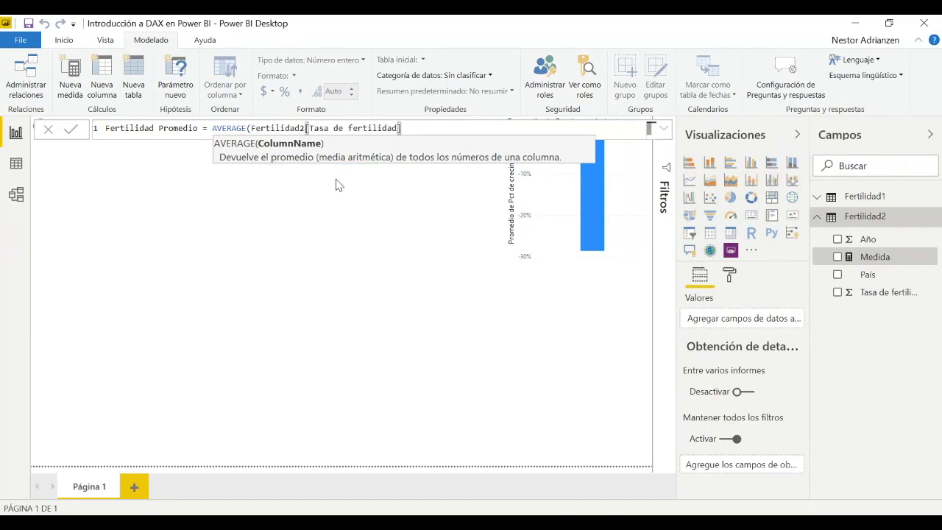
text())
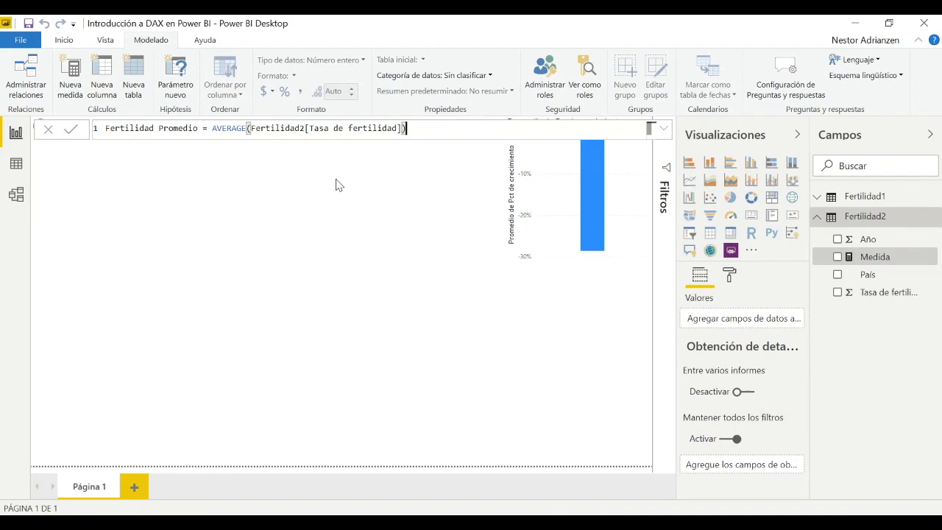
click(71, 130)
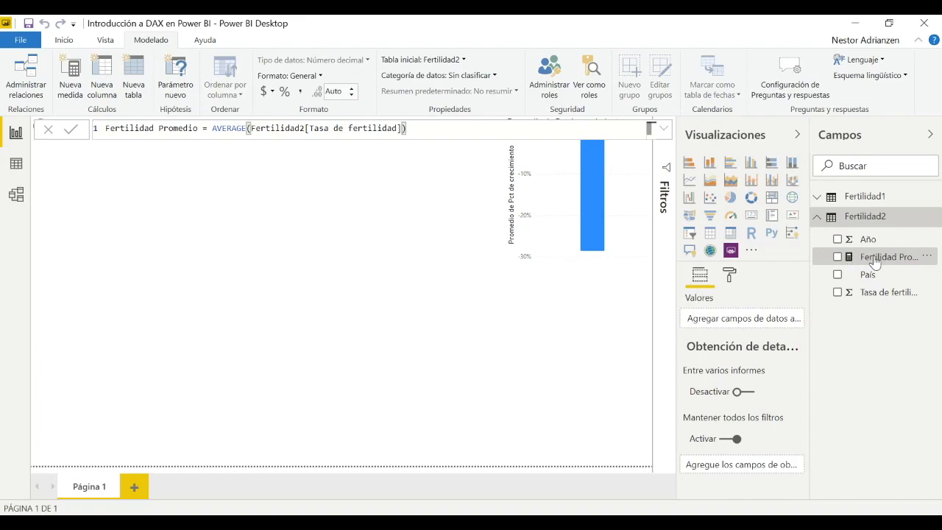
Create a column chart from the Fertilidad Promedio measure and move it to the report page's upper-left corner
drag(875, 262, 277, 229)
mouse_move(277, 229)
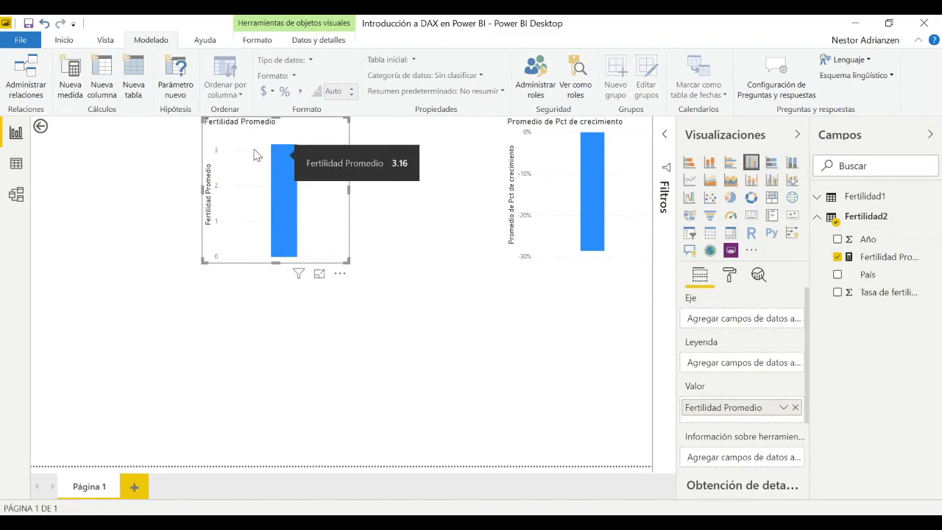
drag(232, 143, 62, 144)
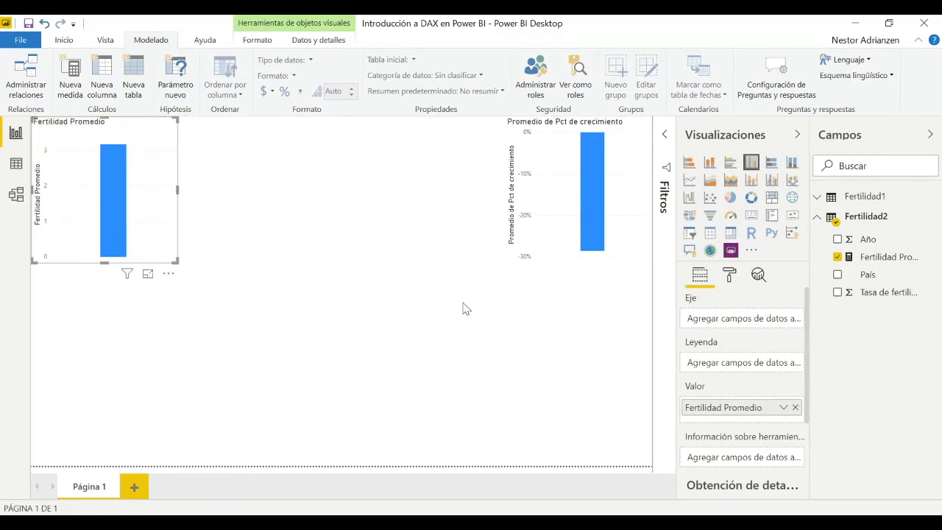
Add a new measure to Fertilidad2 named Fertilidad Promedio Últimos 19 Años and start its formula with CALCULATE
click(818, 218)
right_click(862, 221)
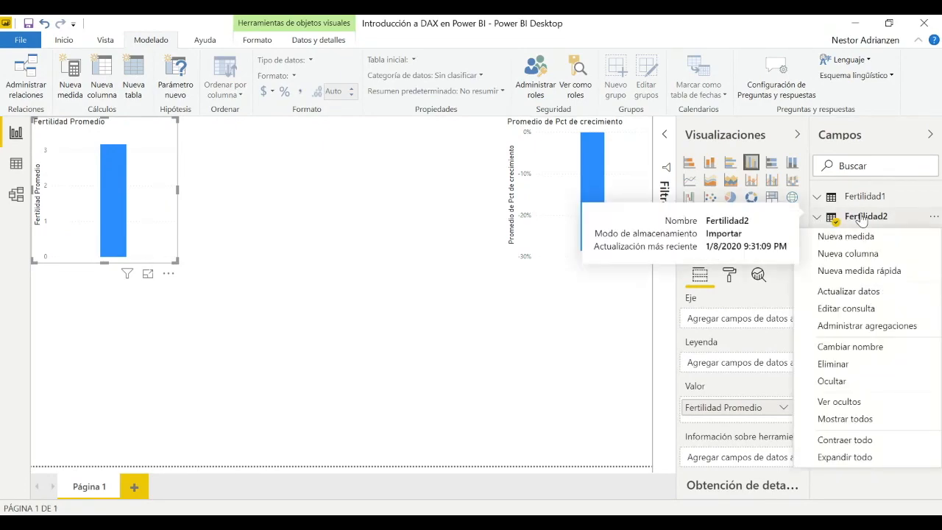
click(854, 236)
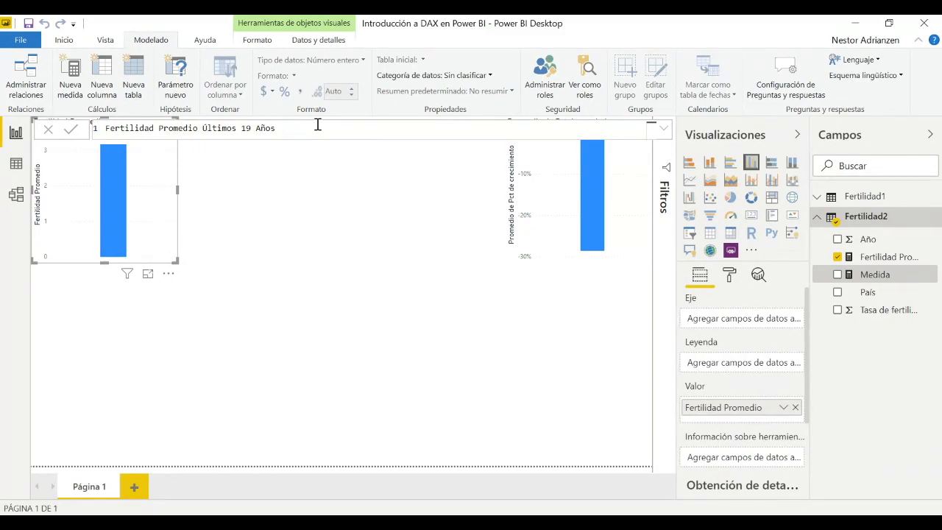
text(= cal)
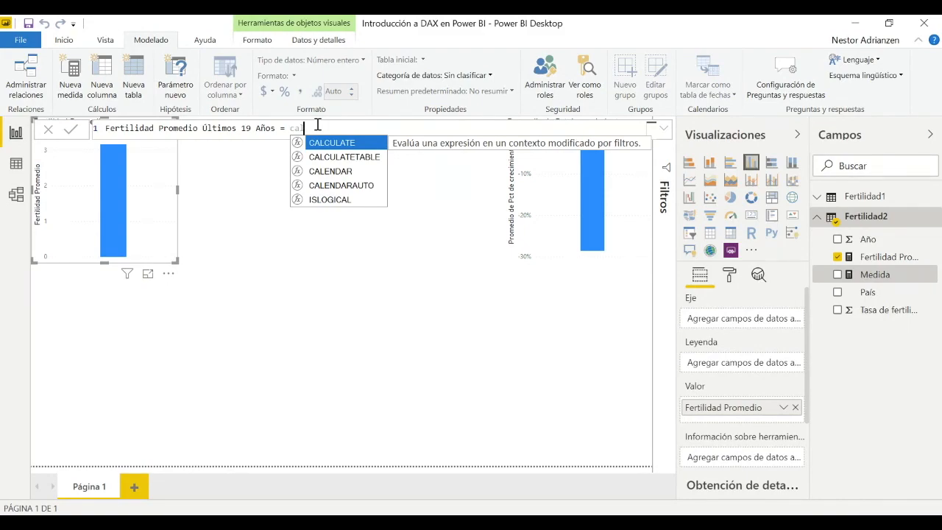
key(Tab)
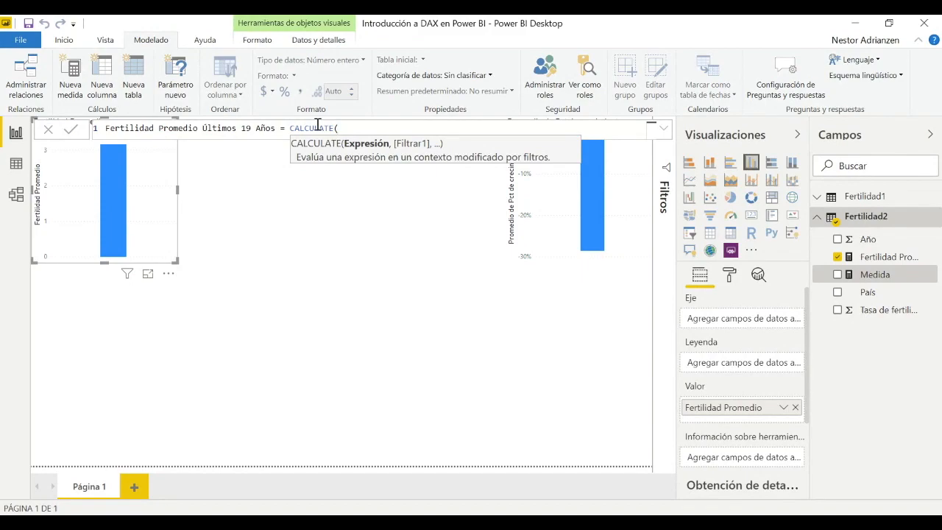
Complete the CALCULATE formula with [Fertilidad Promedio] and the filter Fertilidad2[Año]>1999, and commit the measure
text(fer)
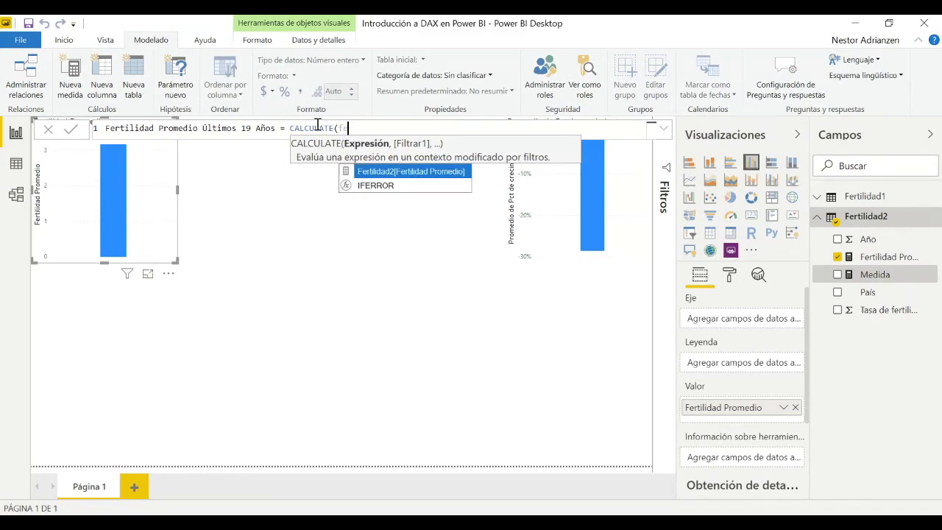
key(BackSpace)
key(BackSpace)
key(BackSpace)
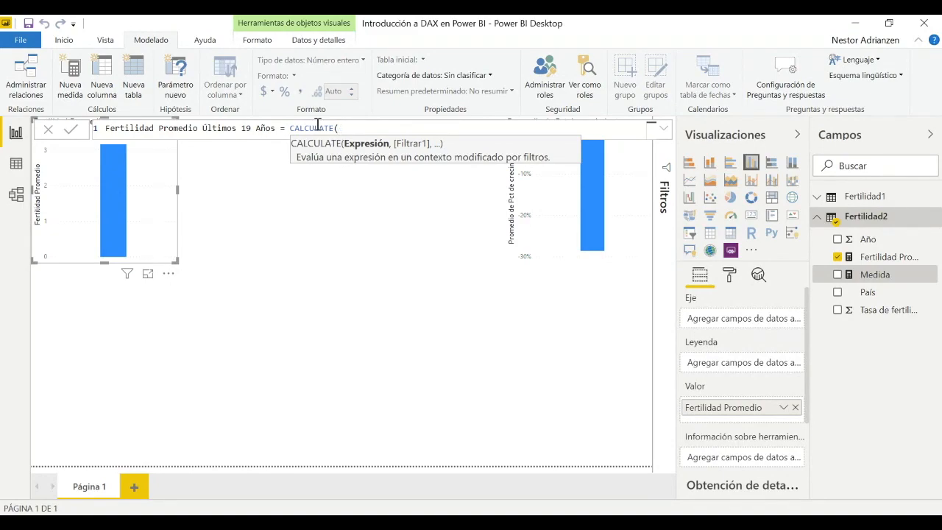
text([)
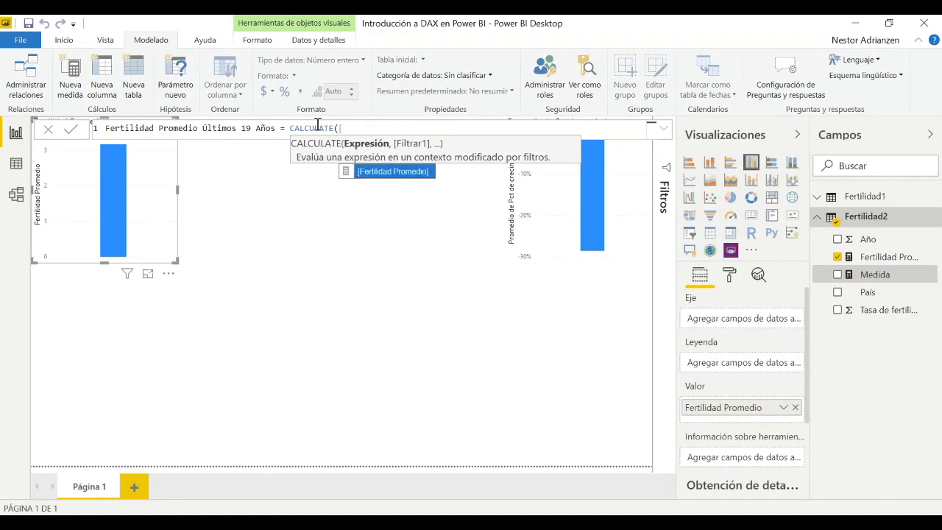
key(Tab)
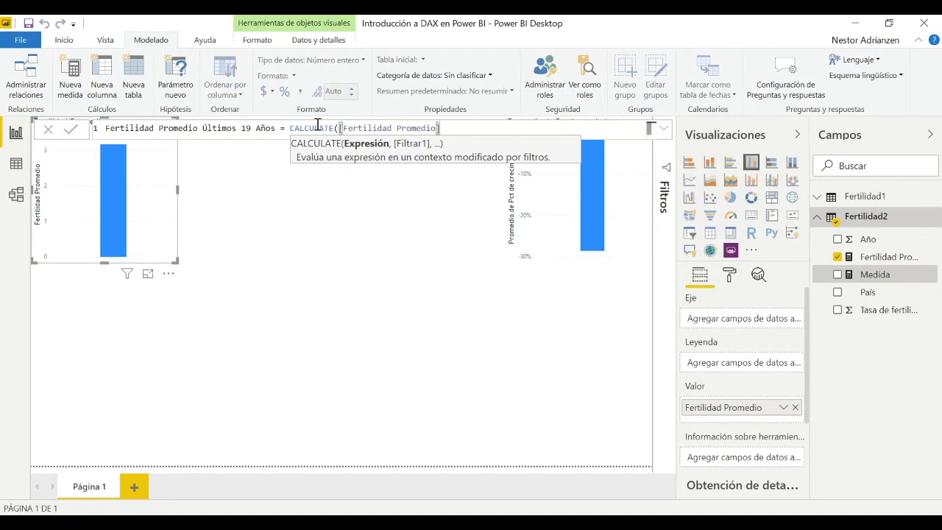
text(,Fertilidad2[Año]>1999)
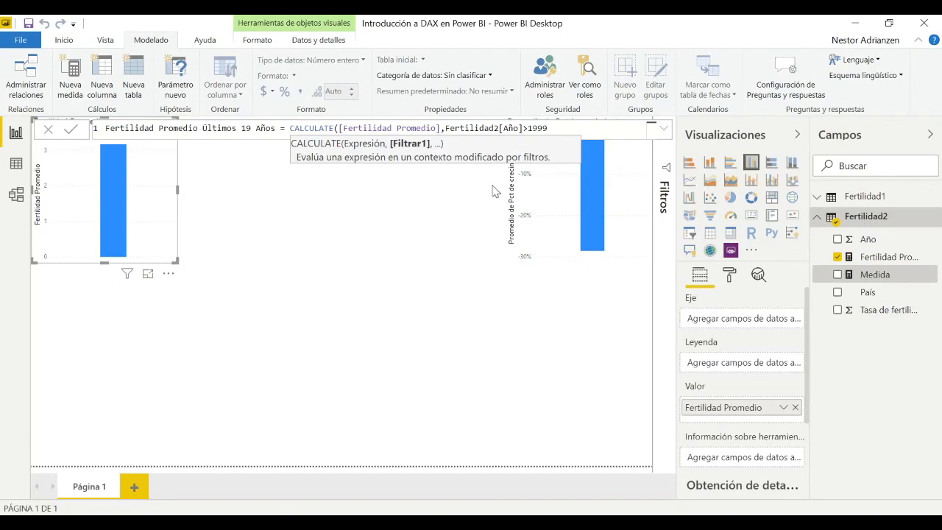
text())
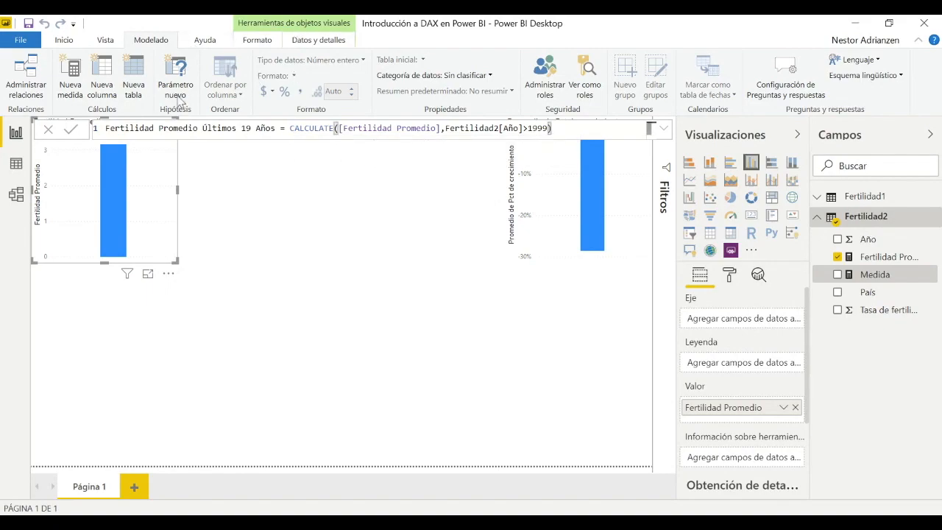
click(70, 131)
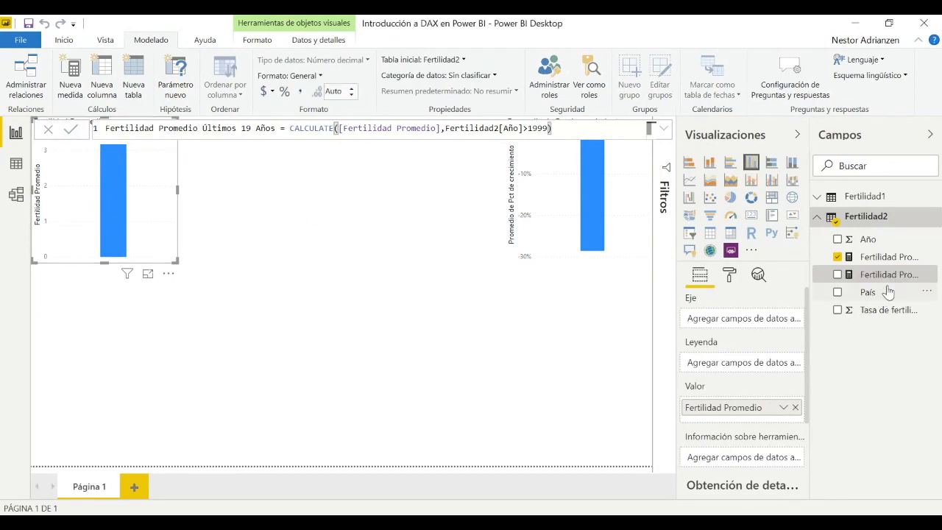
Create a column chart from Fertilidad Promedio Últimos 19 Años and place it beside the Fertilidad Promedio chart
drag(898, 276, 351, 221)
drag(330, 160, 218, 170)
click(383, 258)
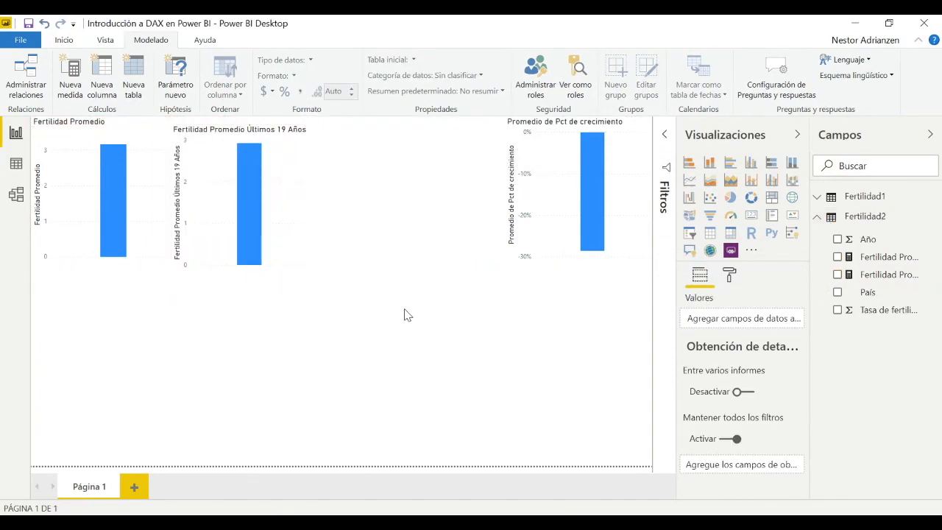
Add a new measure to Fertilidad2 named Max Fertilidad and start its formula with the MAX function
right_click(870, 218)
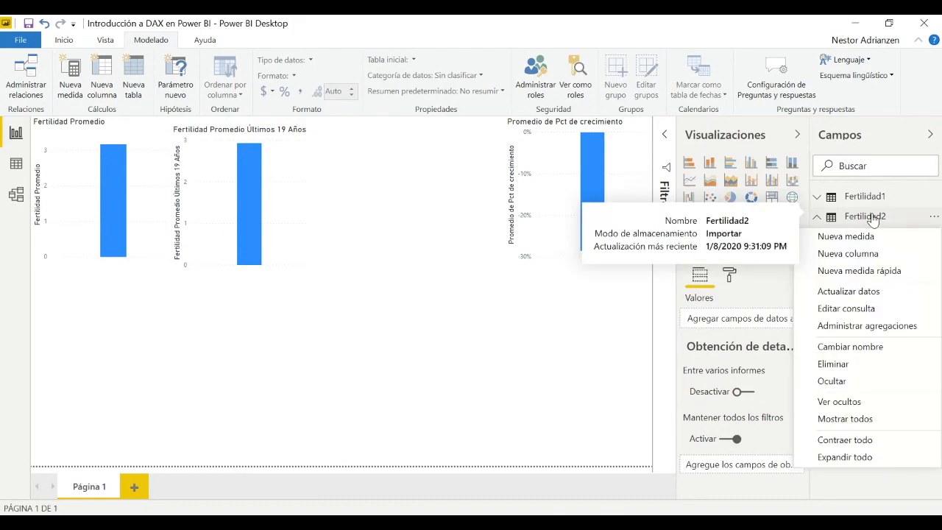
click(846, 236)
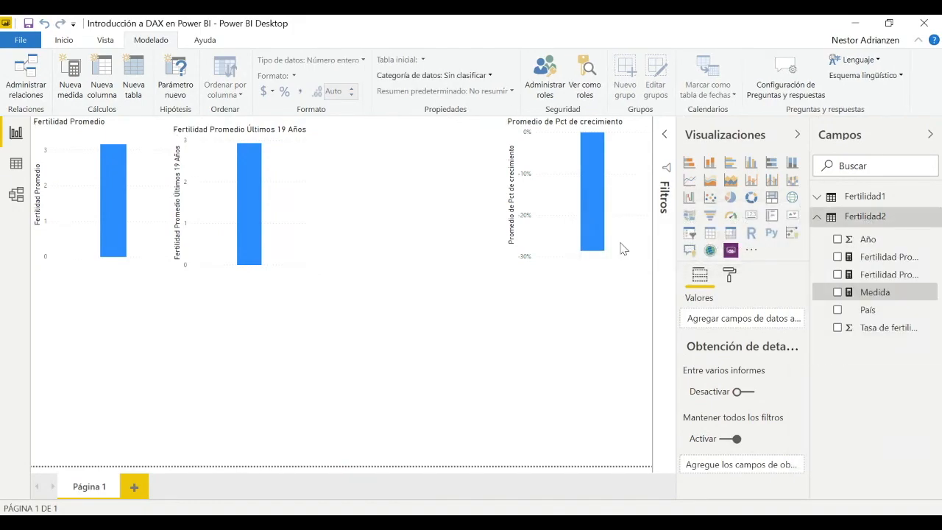
text(M)
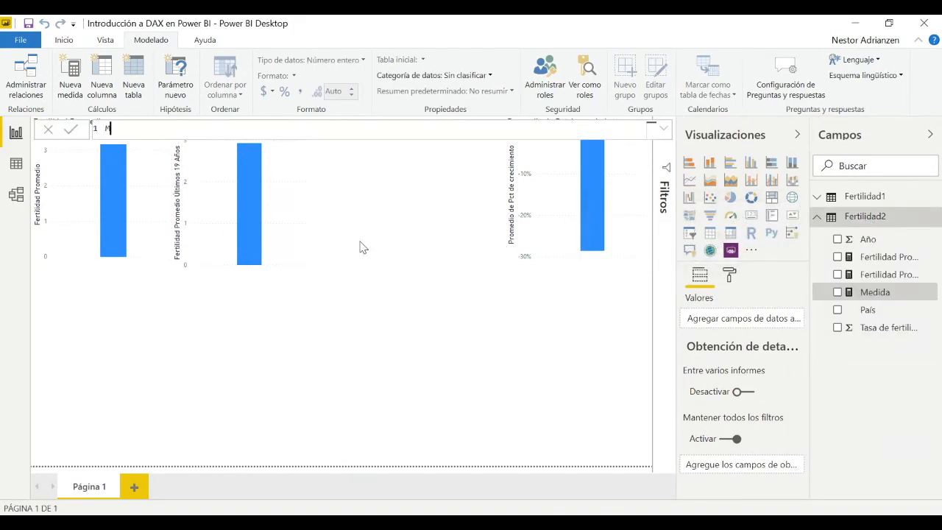
text(ax Fertilidad = MA)
key(Tab)
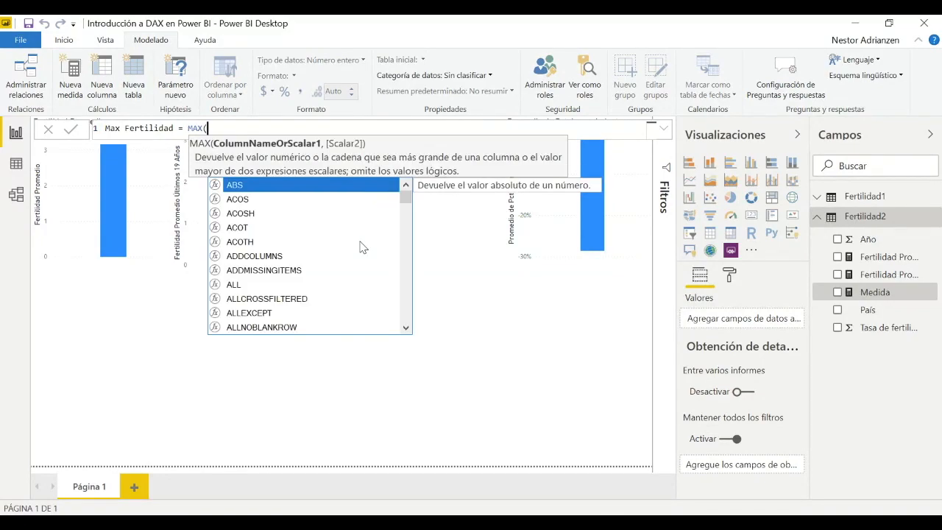
Complete the MAX formula with the column Fertilidad2[Tasa de fertilidad] and commit the measure
text(fer)
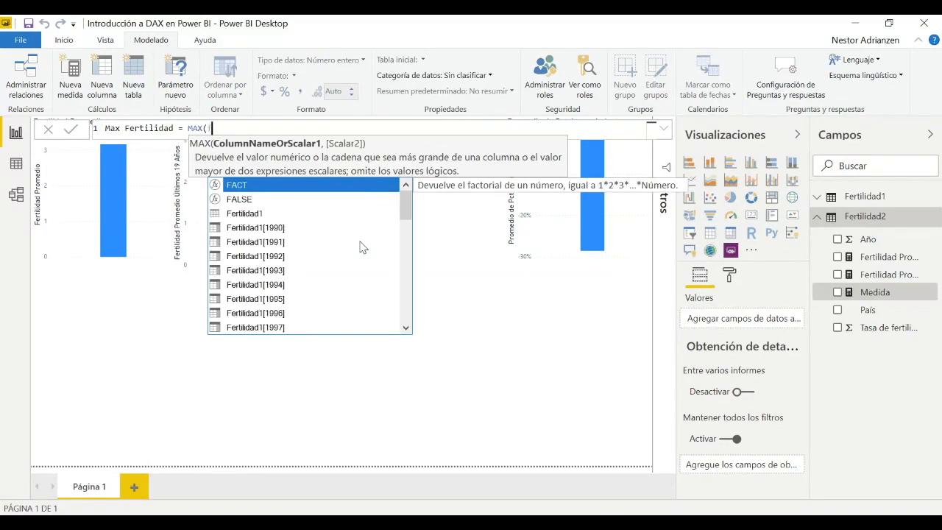
text(tilidad2)
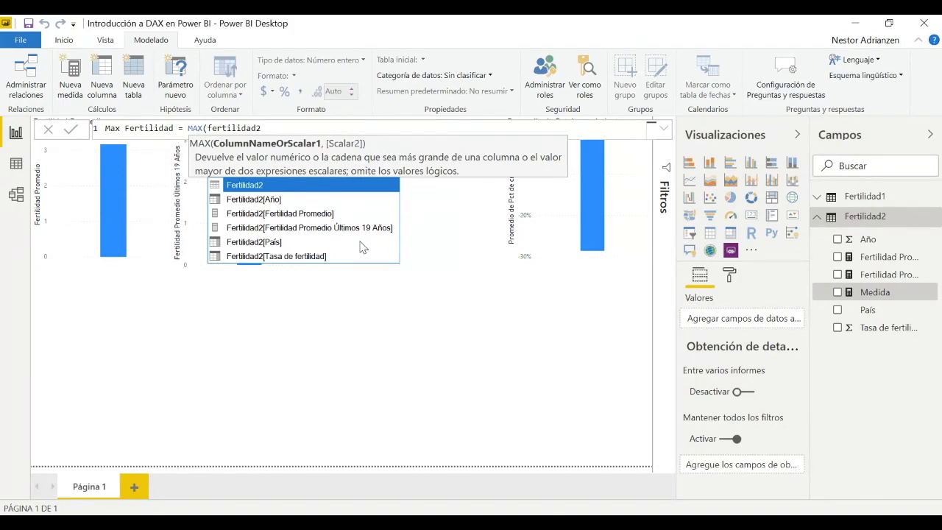
key(Down)
key(Down)
key(Down)
key(Down)
key(Down)
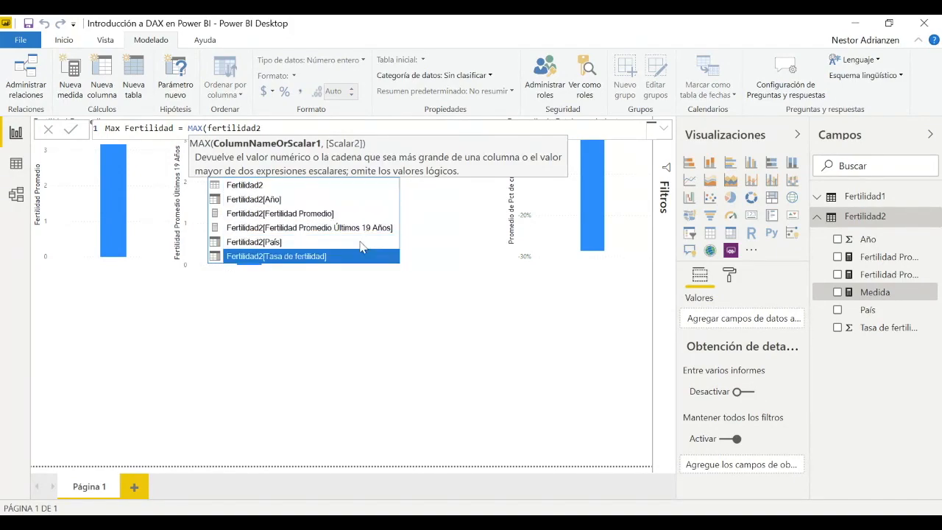
key(Tab)
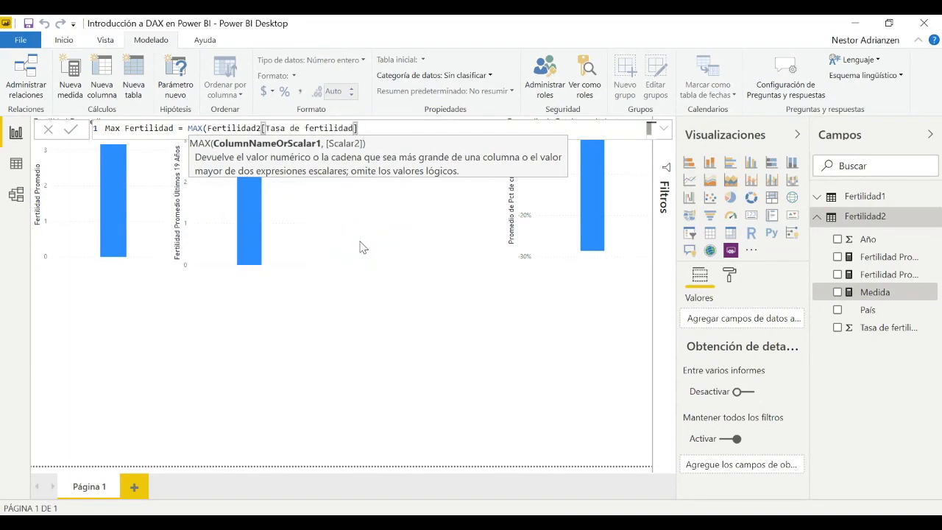
text())
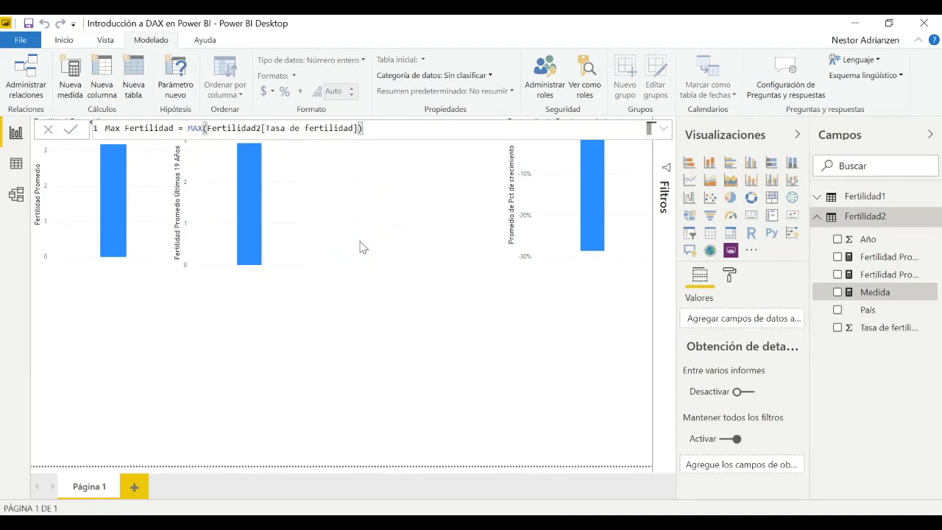
click(73, 131)
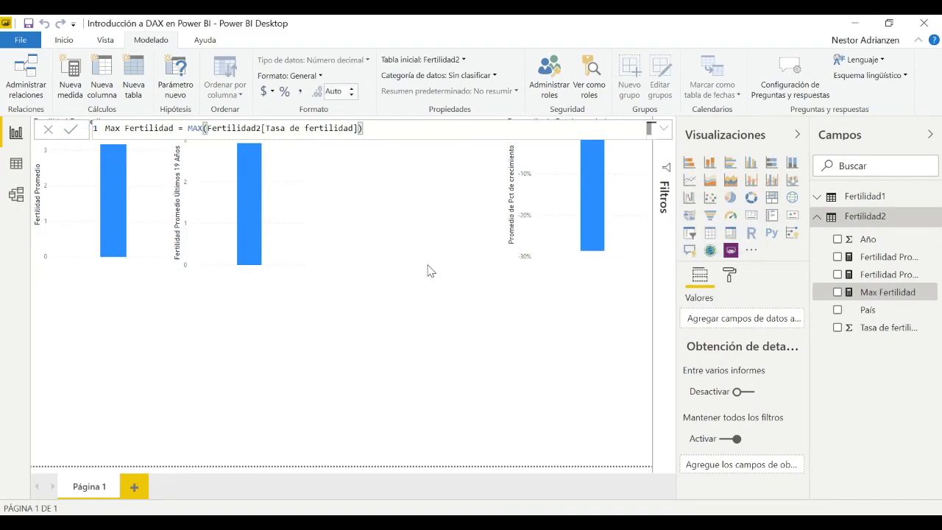
Create a column chart from Max Fertilidad in the gap beside the Fertilidad Promedio Últimos 19 Años chart
drag(880, 296, 406, 254)
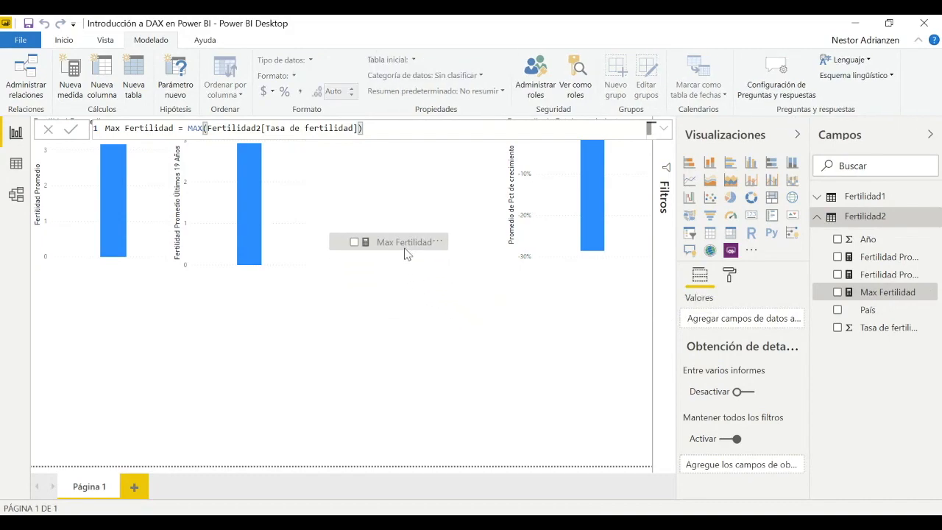
mouse_move(414, 210)
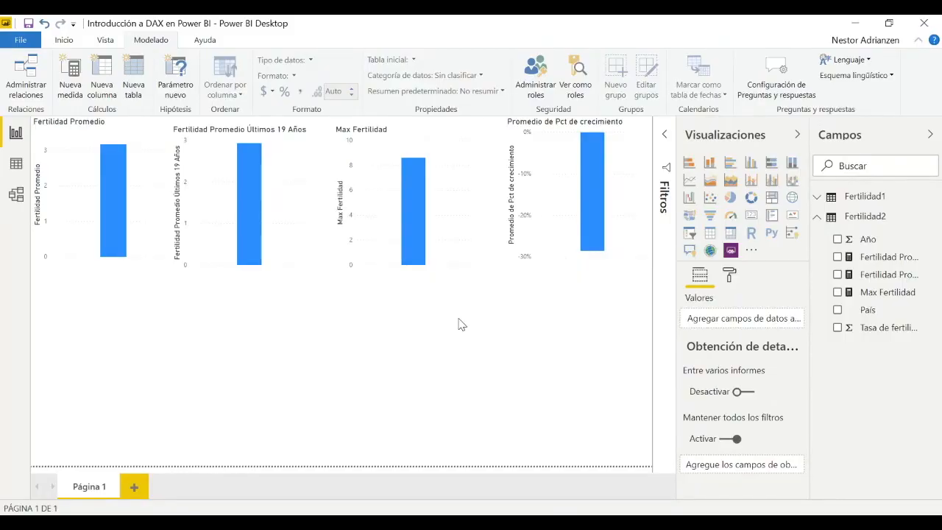
In the Fertilidad Promedio Últimos 19 Años formula, break the line before the filter Fertilidad2[Año]>1999
click(876, 276)
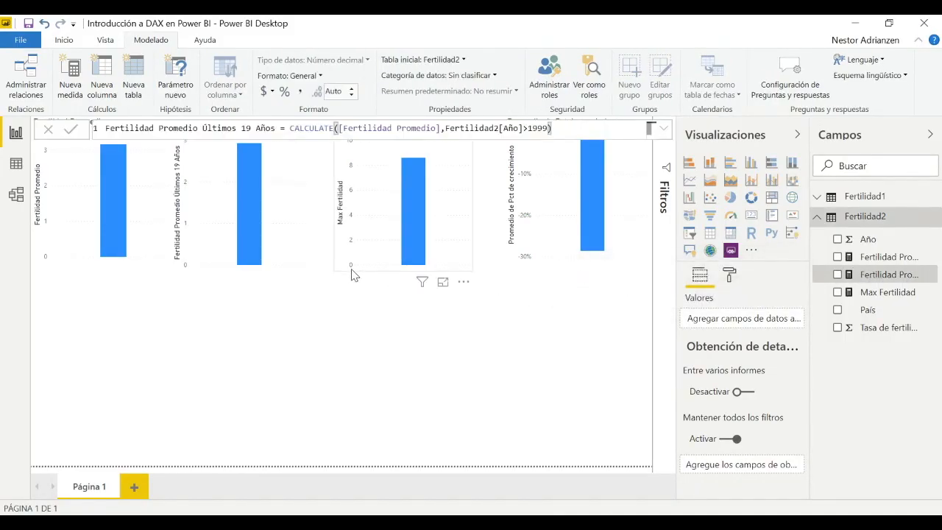
click(444, 128)
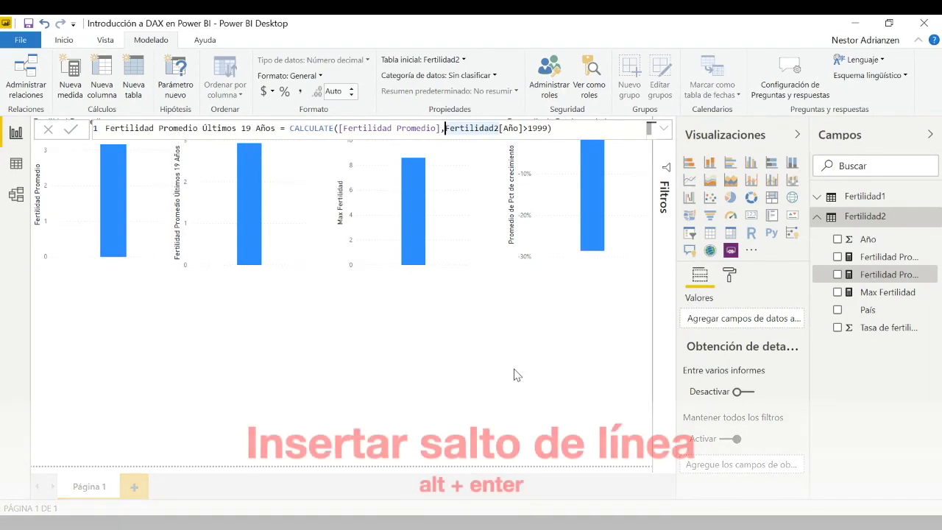
key(alt+Return)
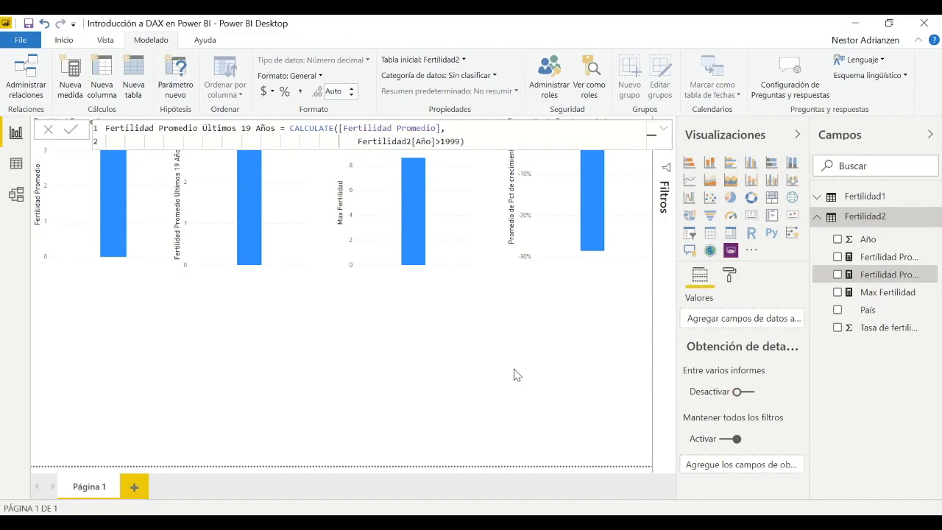
Add the comment /* Esta medida representa la fertilidad promedio de los últimos 19 años */ on a new line below the formula
click(477, 142)
key(shift+Return)
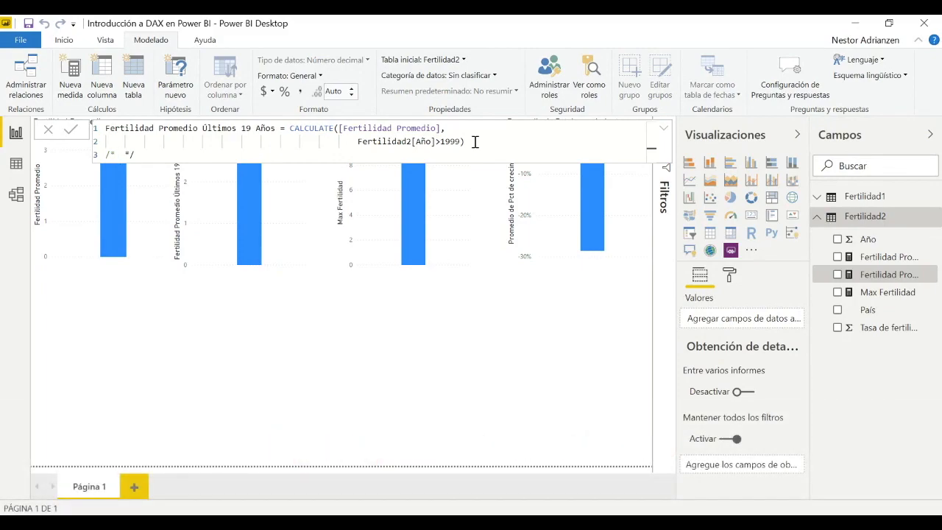
text(Esta medida representa la fertilidad promedio de los últimos 19 años)
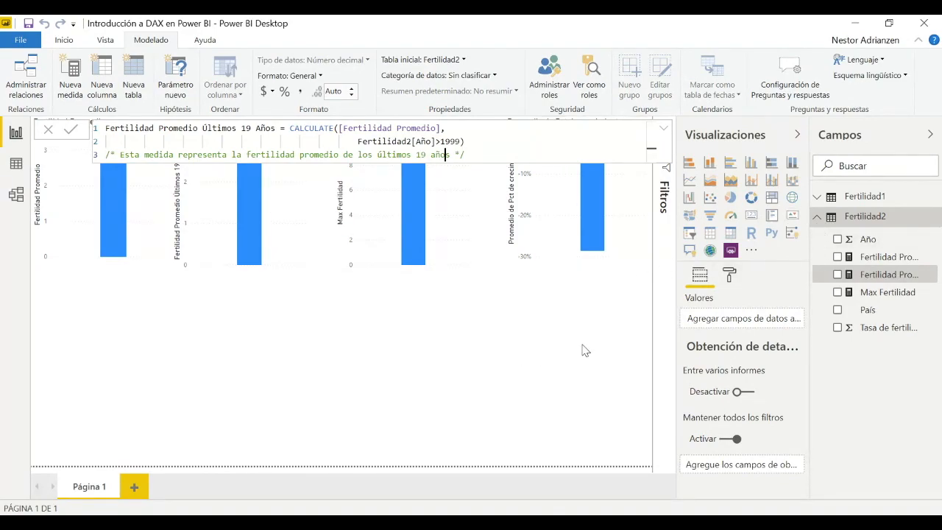
right_click(876, 279)
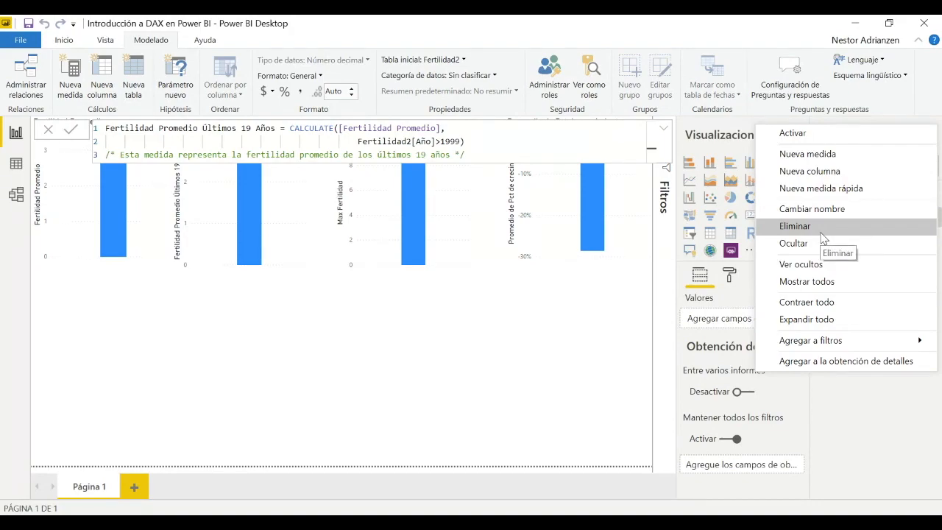
click(417, 390)
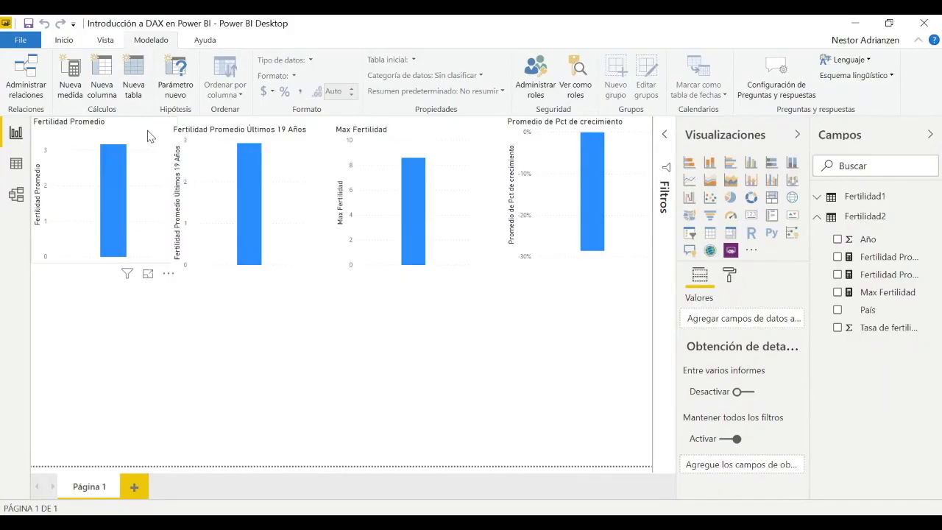
Delete all four column charts from the report page
click(148, 137)
key(Delete)
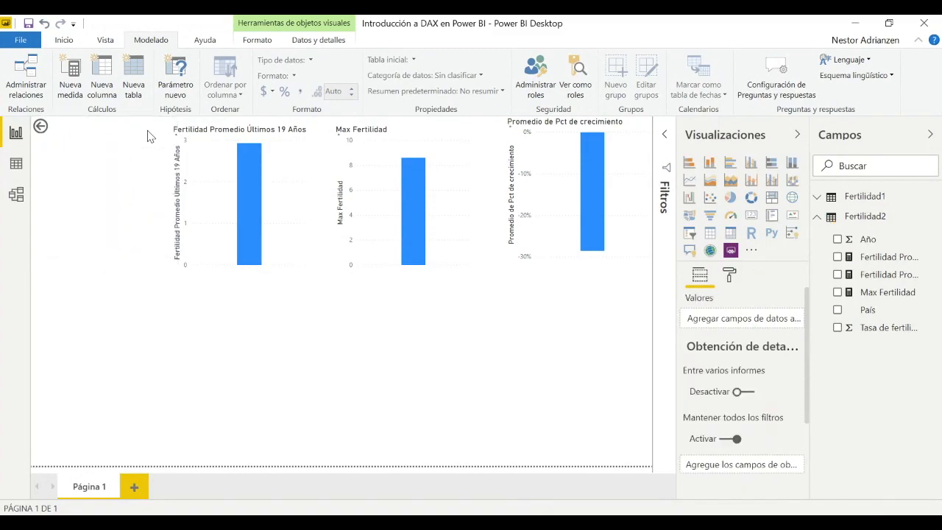
click(220, 138)
key(Delete)
click(393, 140)
key(Delete)
click(536, 149)
key(Delete)
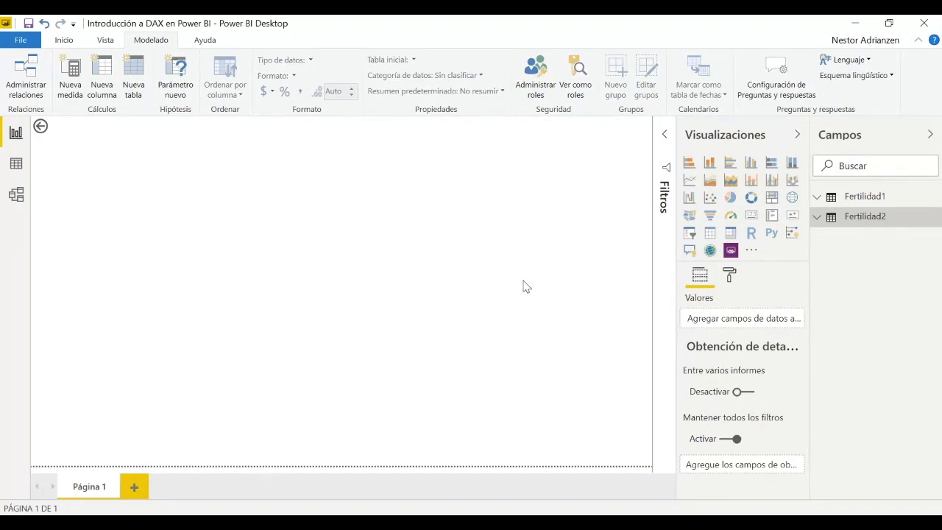
Create a column chart of the average (Promedio) of Pct de crecimiento from Fertilidad1 and move it toward the page's upper left
click(818, 199)
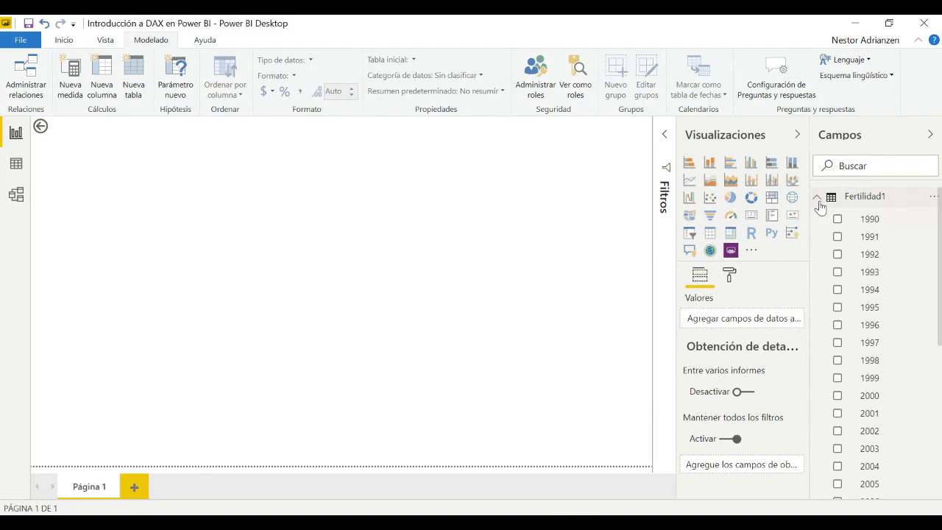
scroll(874, 359, down, 5)
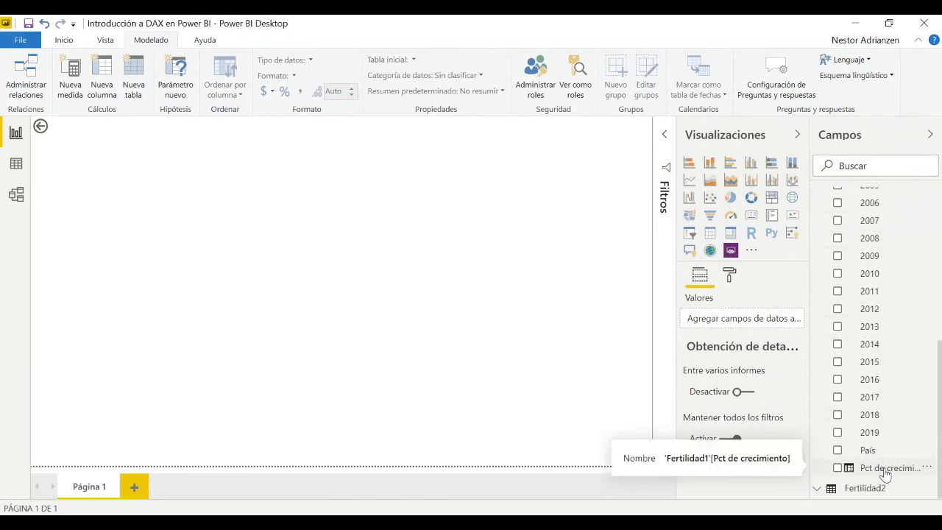
drag(886, 475, 218, 221)
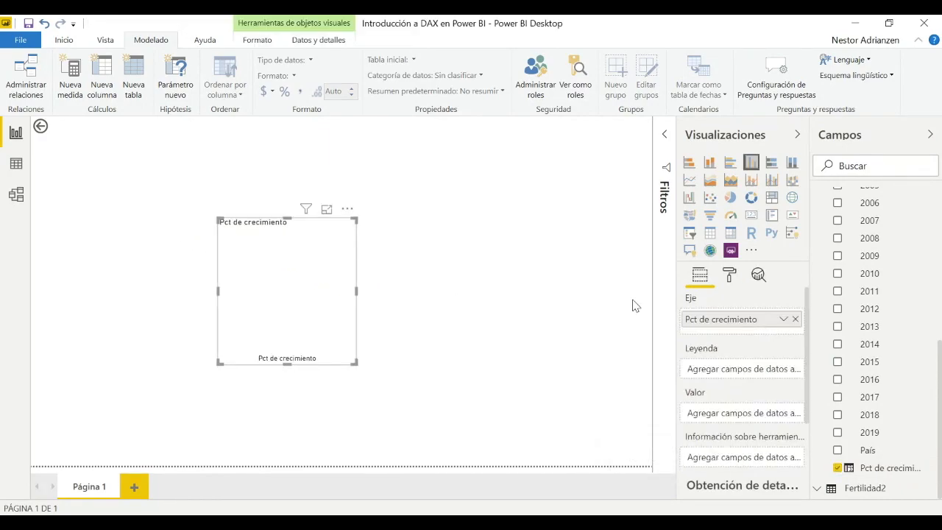
drag(746, 324, 747, 414)
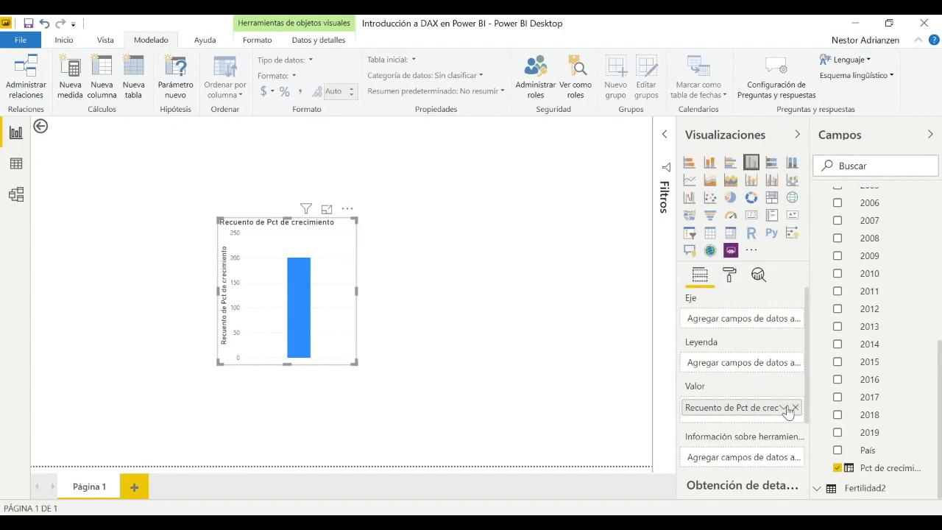
click(786, 409)
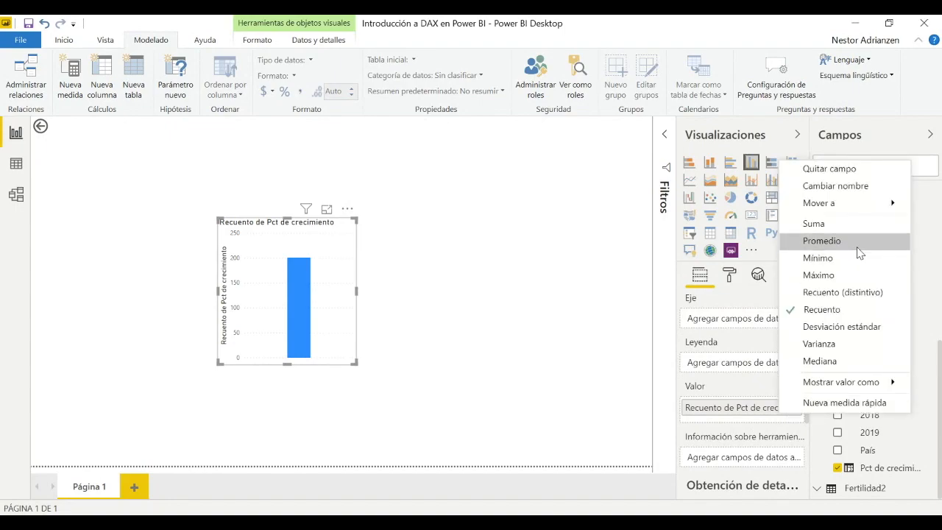
click(831, 241)
drag(241, 233, 141, 164)
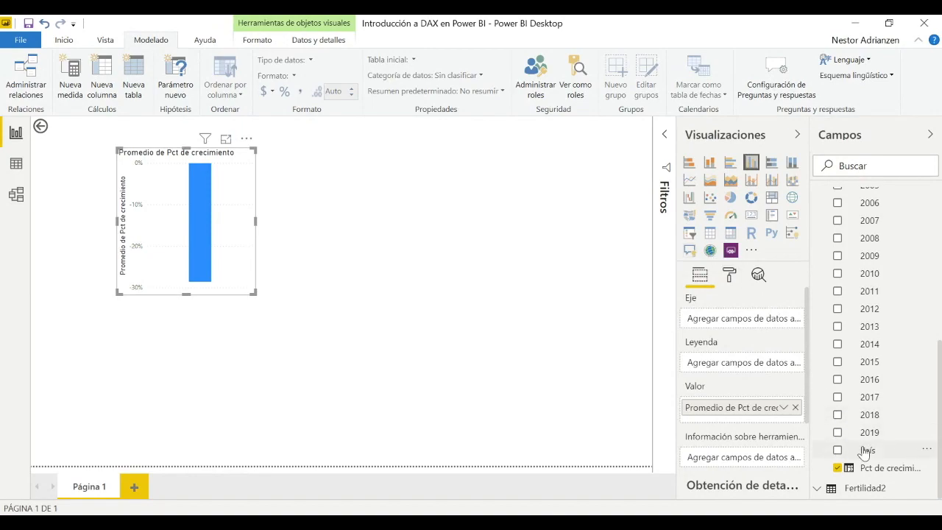
Set País as the axis of the Pct de crecimiento chart and enlarge the chart
drag(866, 449, 748, 325)
drag(263, 301, 410, 355)
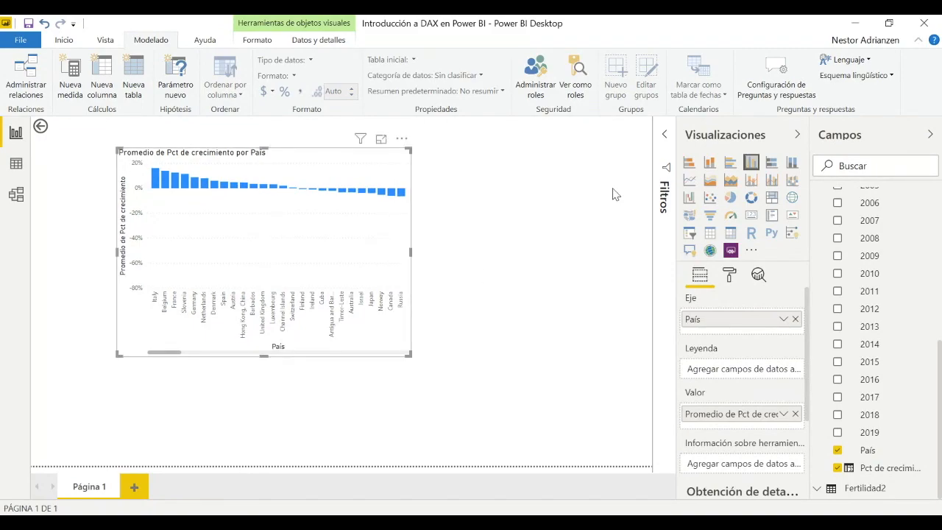
Filter the chart's País to the Top N Superior 20 by average Pct de crecimiento and move the chart to the page's upper-left corner
click(666, 137)
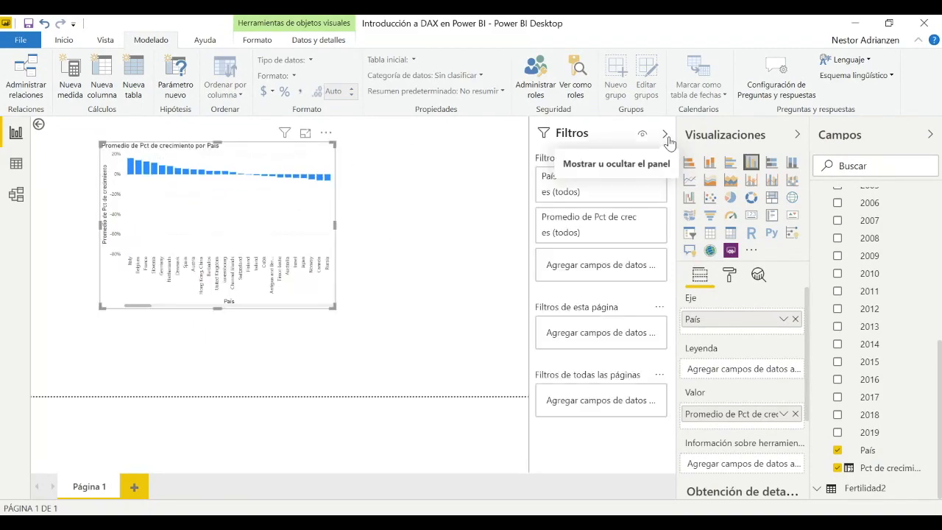
click(639, 181)
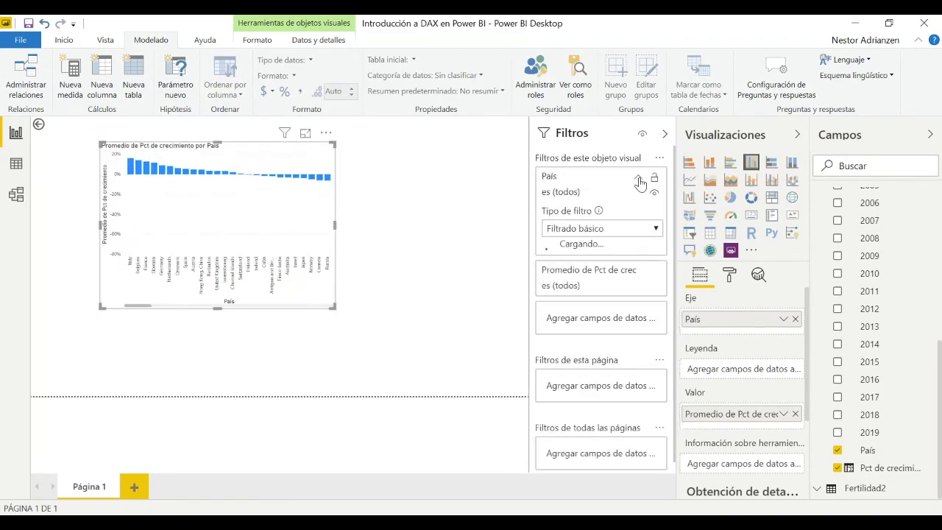
click(647, 229)
click(589, 292)
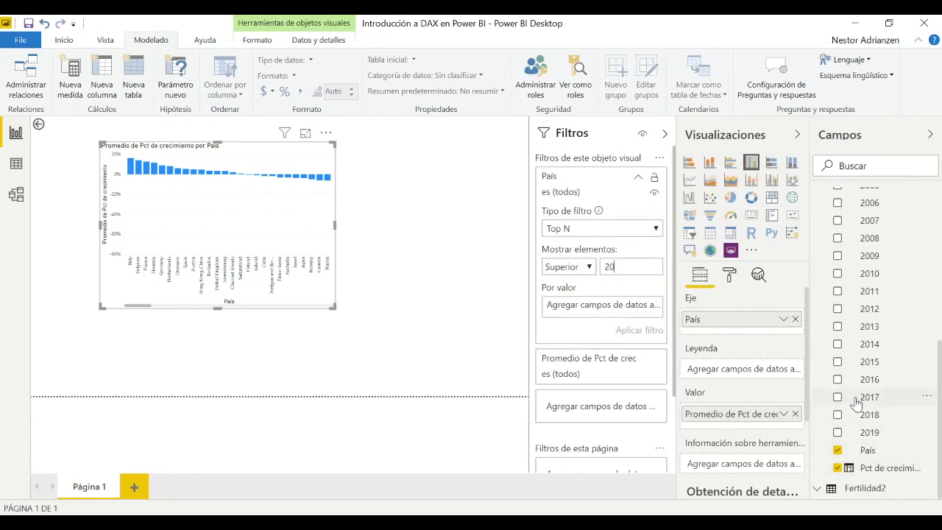
drag(869, 469, 611, 315)
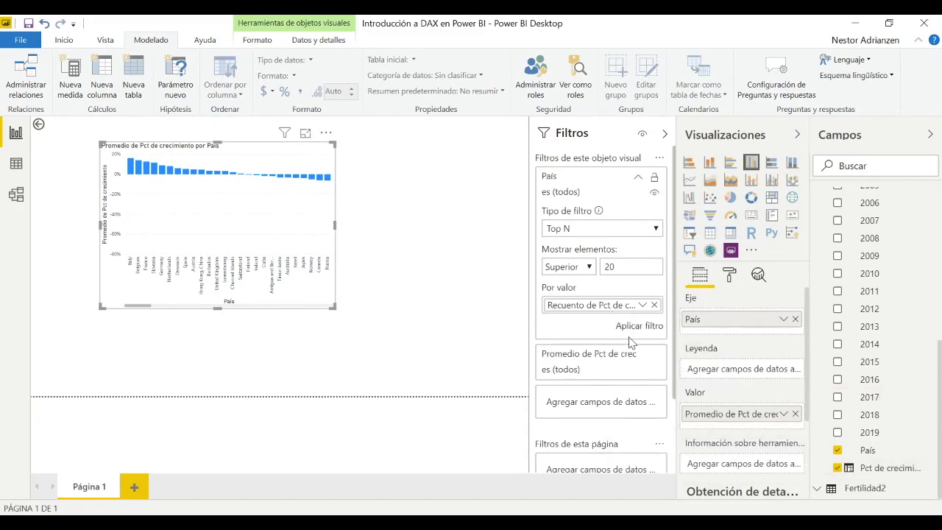
click(644, 306)
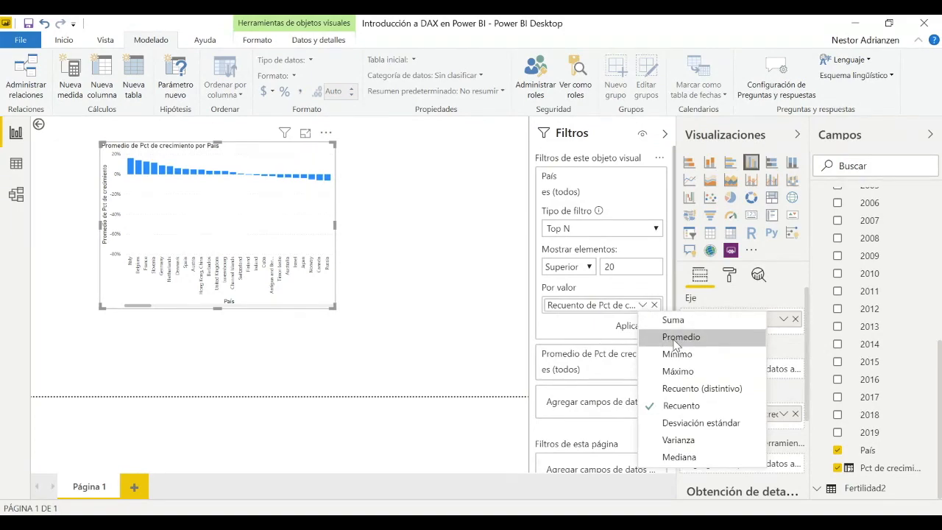
click(646, 336)
click(645, 330)
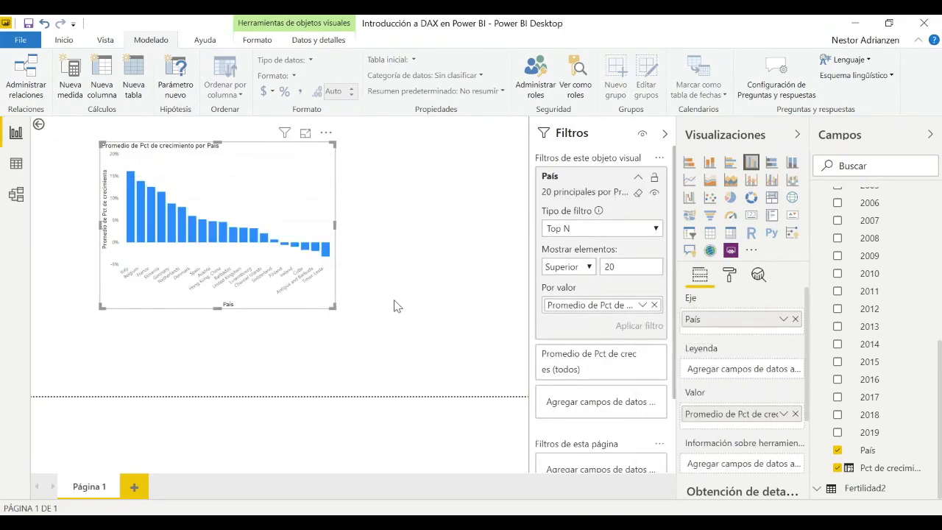
drag(196, 151, 127, 127)
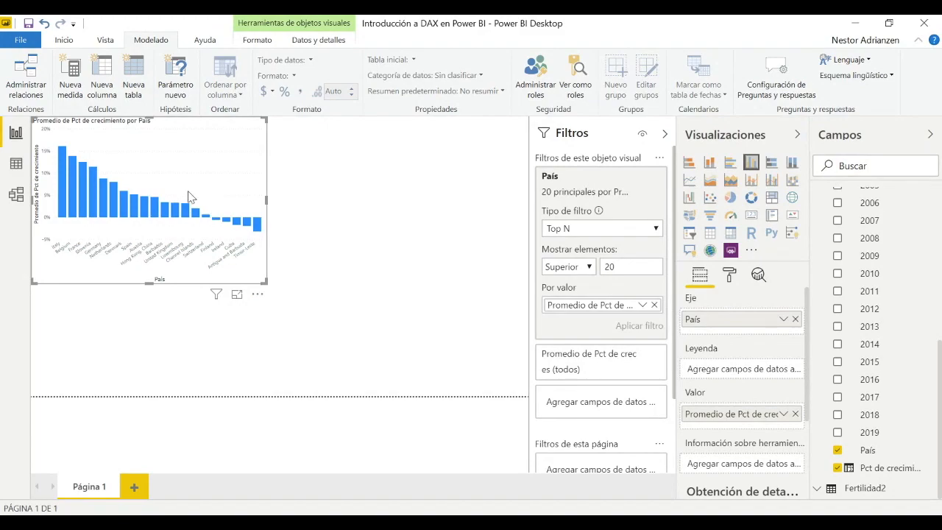
Format the growth chart's data colours conditionally by Reglas, based on the Promedio of Pct de crecimiento
mouse_move(102, 206)
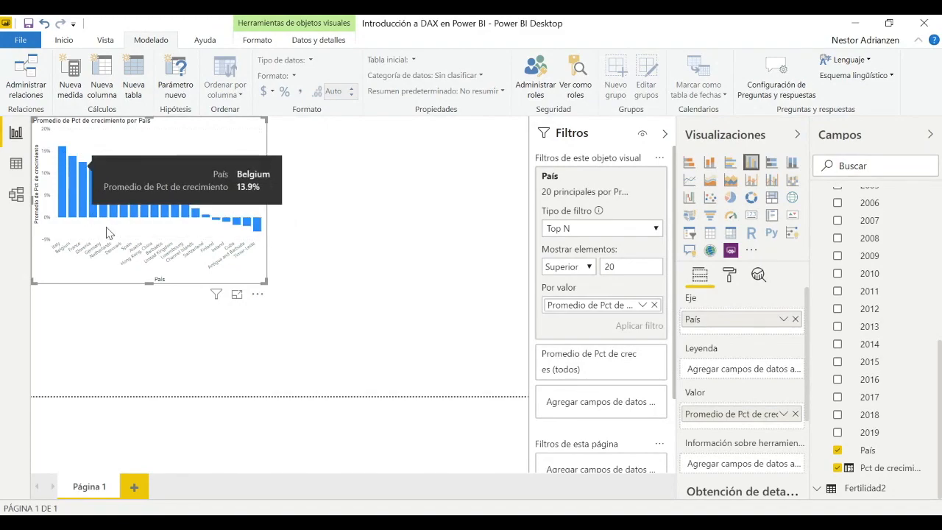
mouse_move(250, 235)
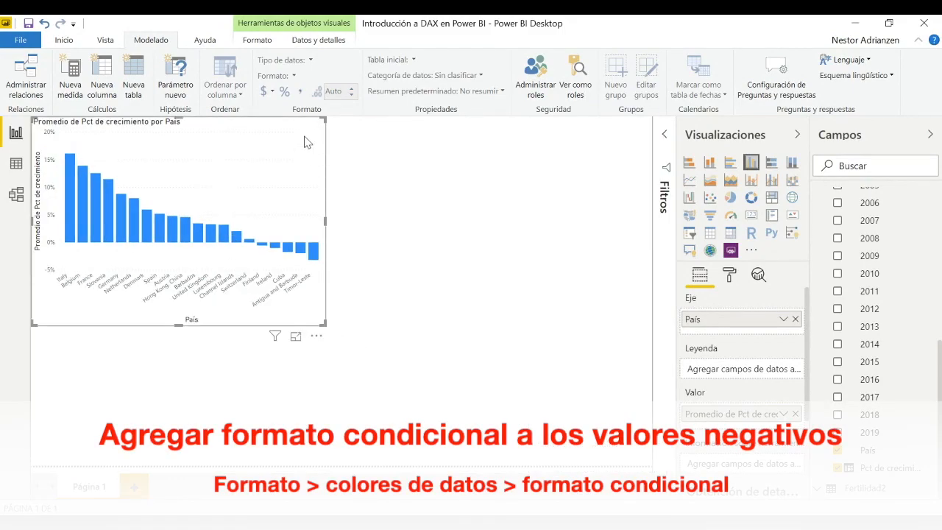
click(731, 276)
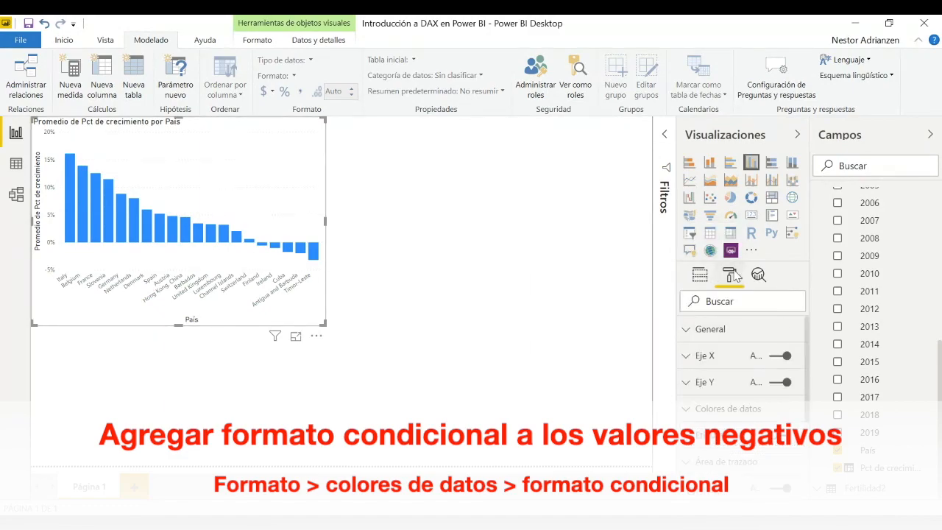
click(748, 417)
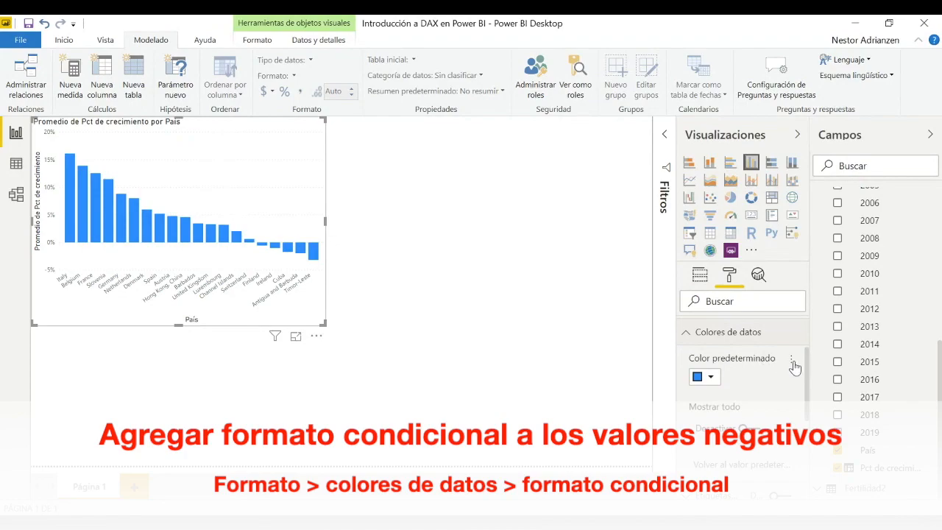
click(794, 363)
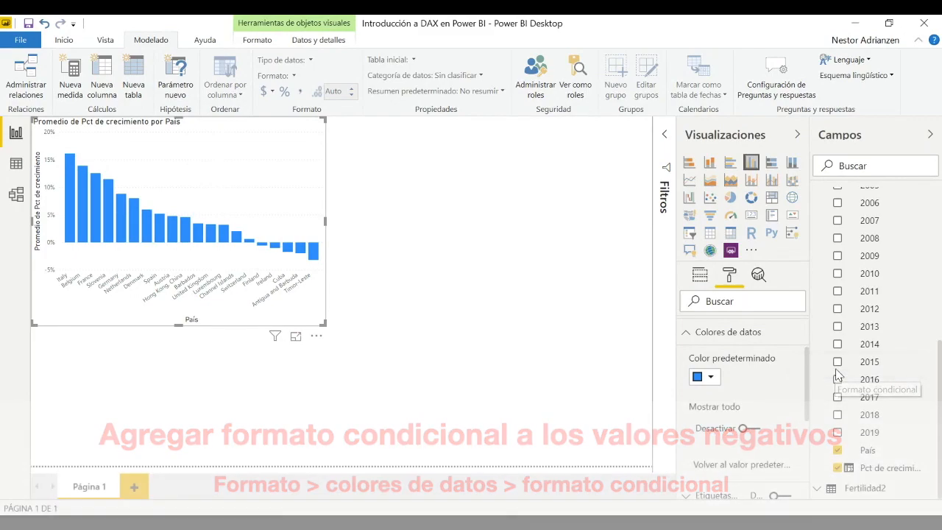
click(837, 368)
click(304, 86)
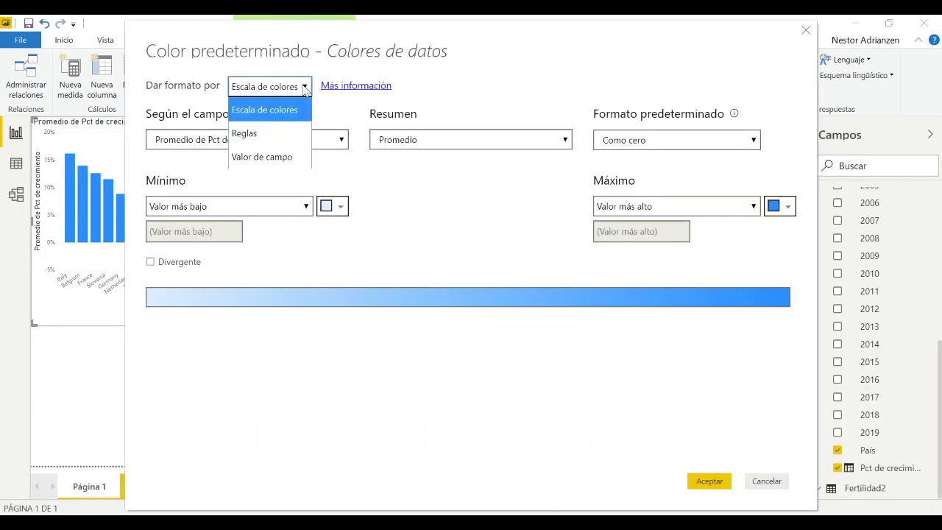
click(273, 130)
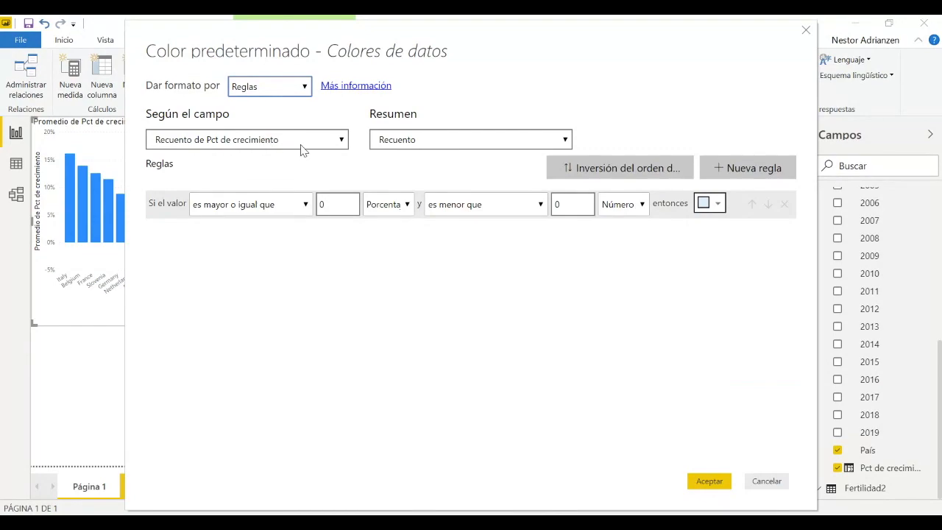
click(519, 144)
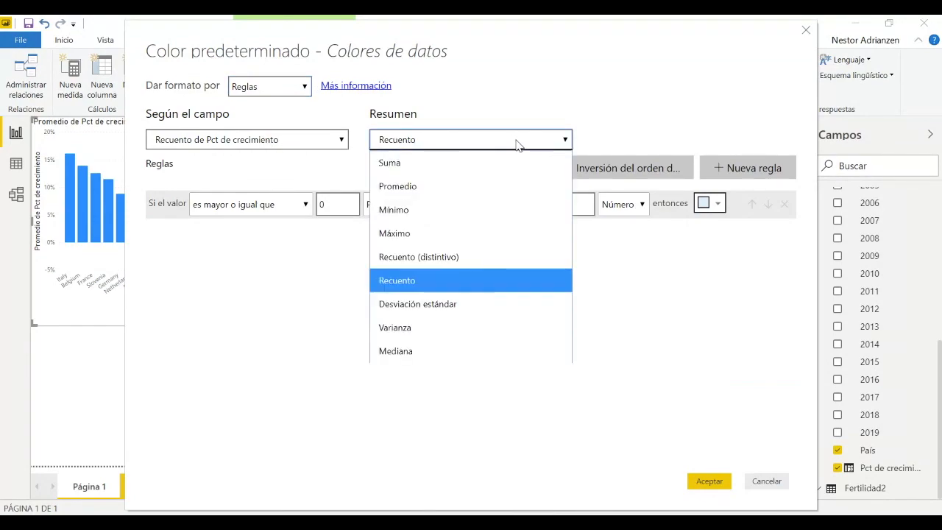
click(431, 187)
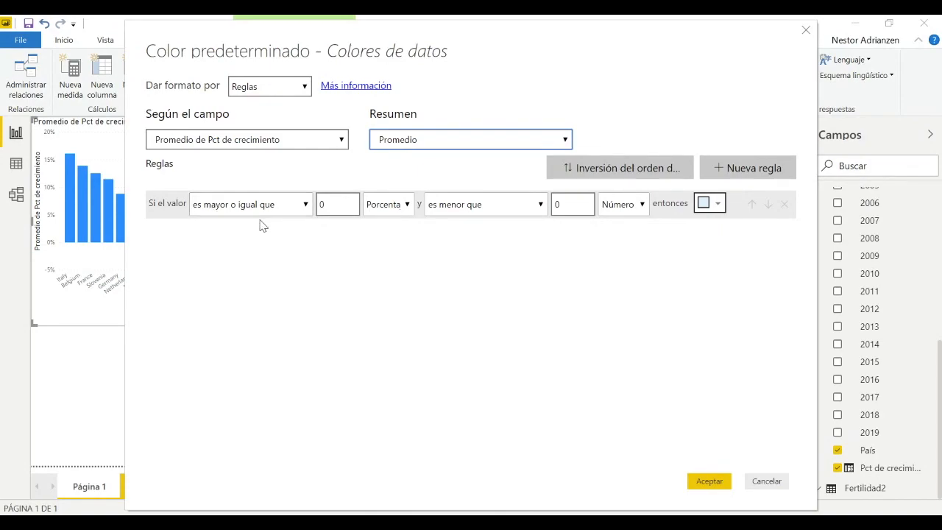
Define the first rule from Mínimo as Número to less than 0 as Número, and colour it red
drag(346, 209, 319, 212)
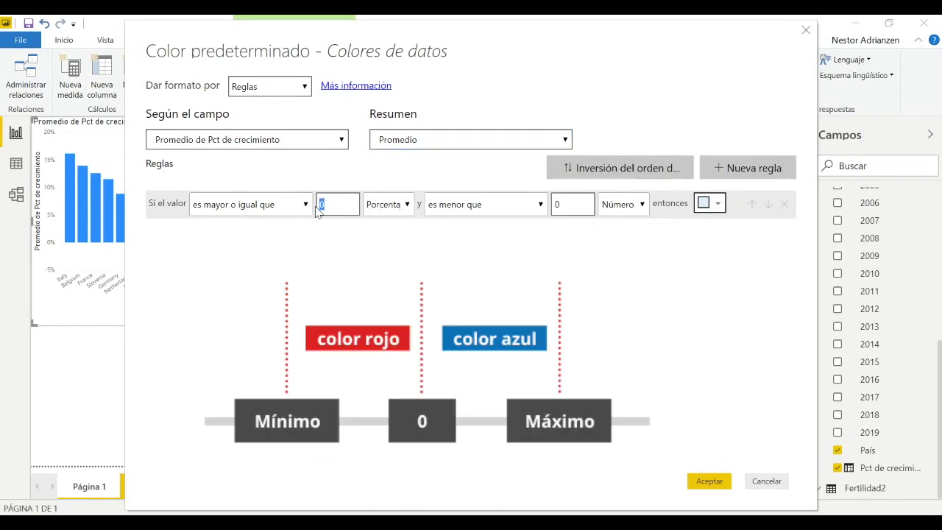
key(BackSpace)
click(389, 205)
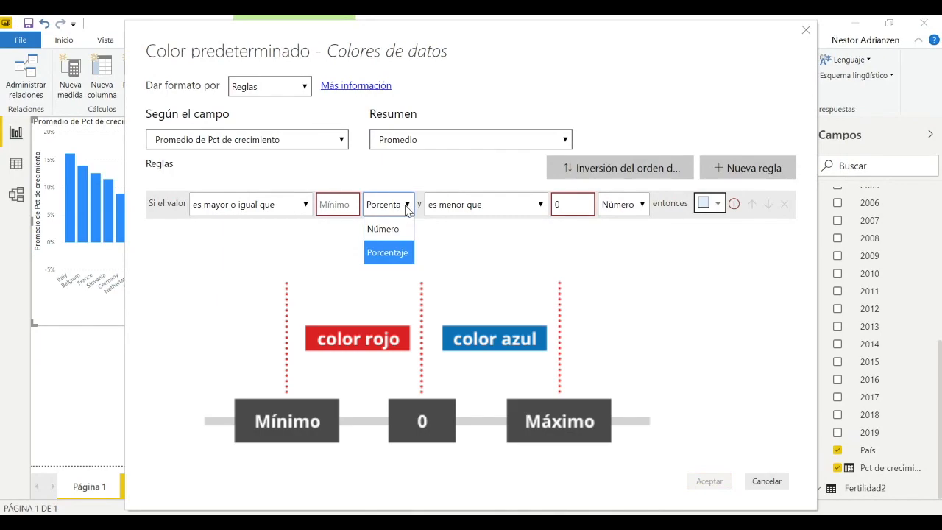
click(394, 234)
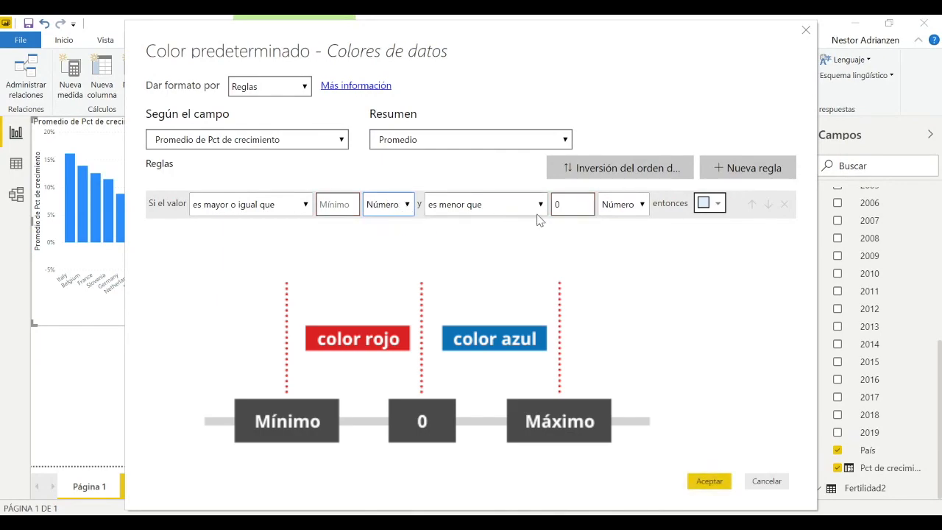
click(717, 204)
click(653, 346)
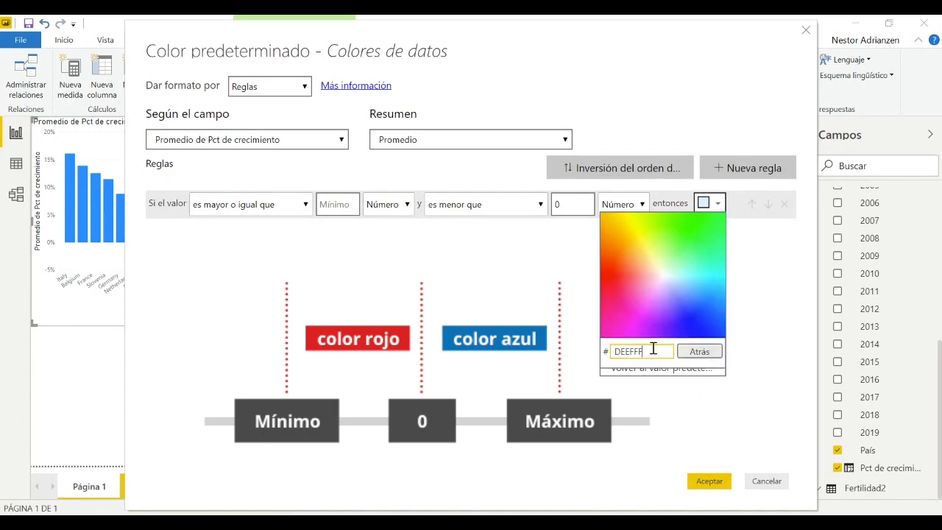
click(623, 274)
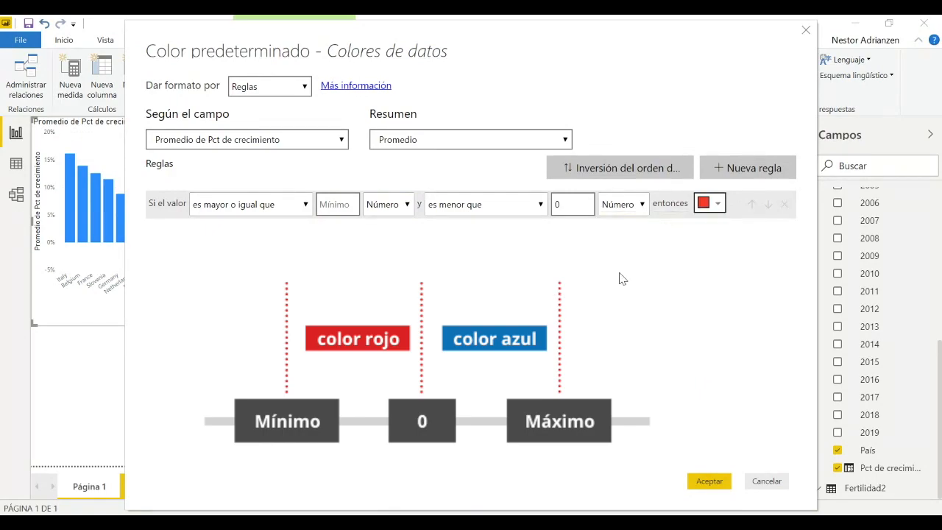
Add a second rule from 0 as Número up to Máximo, colour it blue, and apply the conditional formatting
click(736, 173)
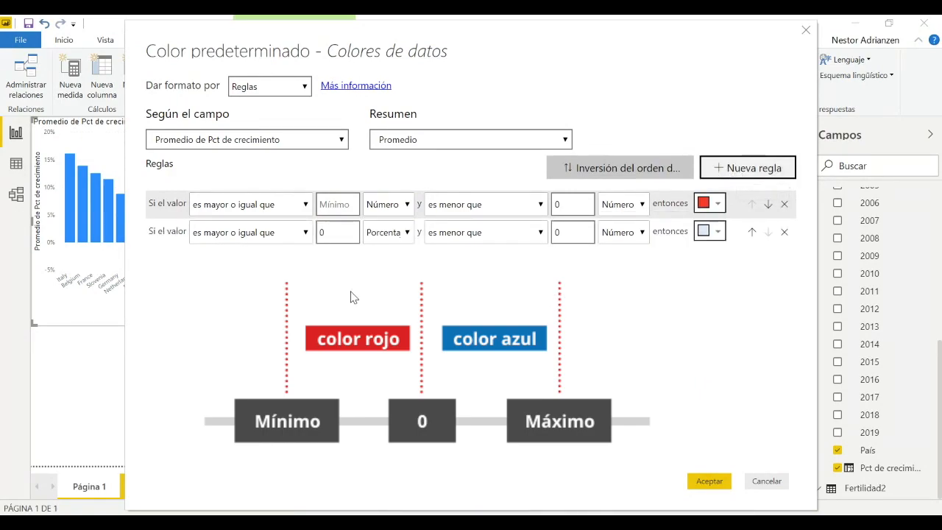
click(306, 242)
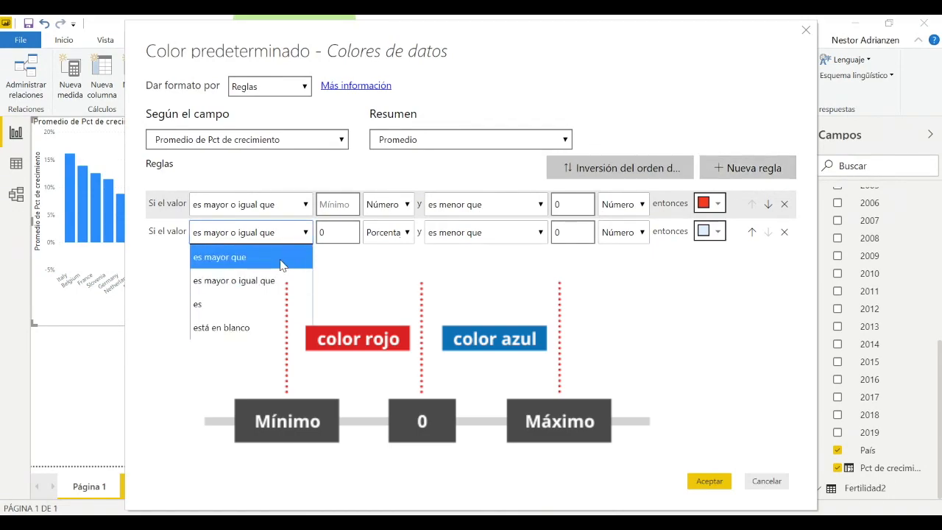
click(388, 232)
click(379, 254)
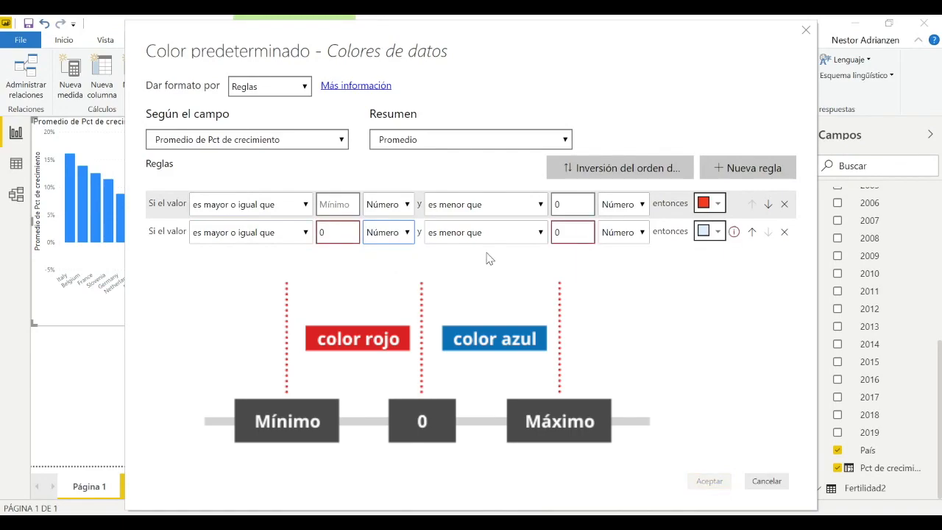
click(579, 232)
key(BackSpace)
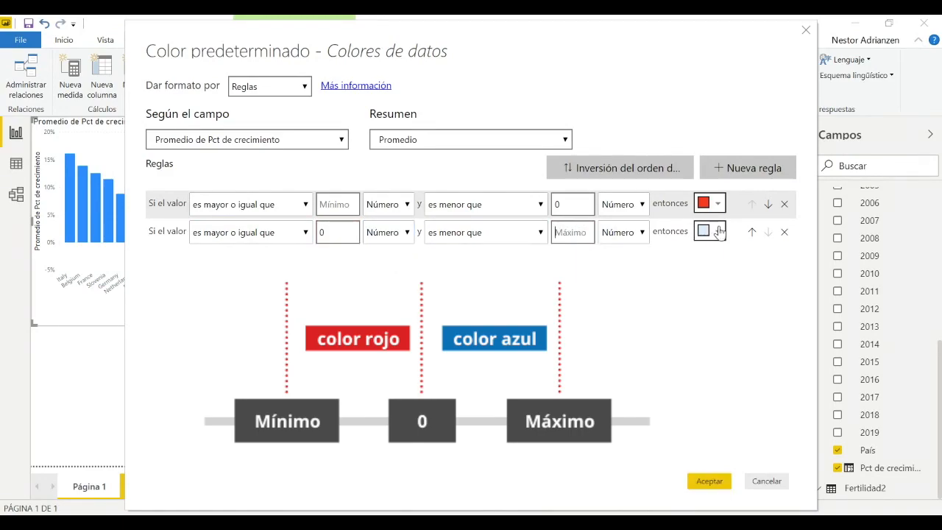
click(718, 232)
click(710, 482)
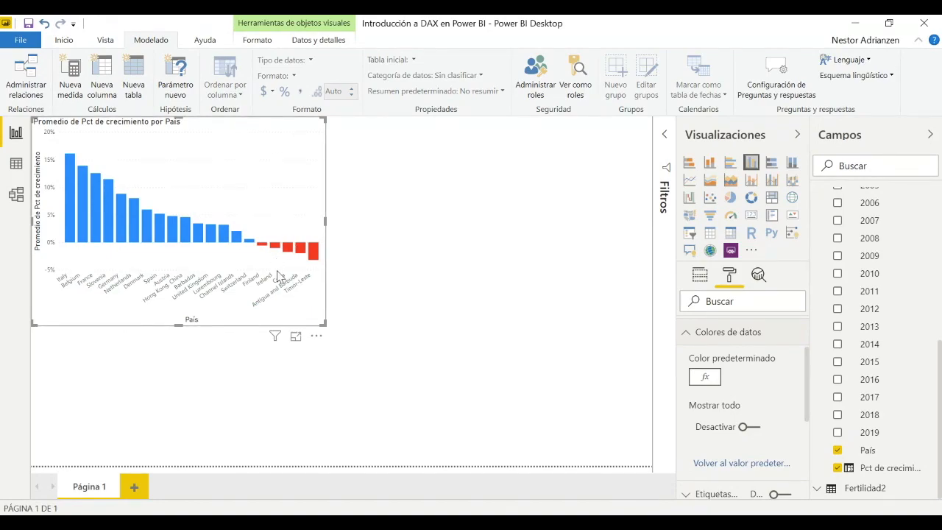
Enlarge the Pct de crecimiento chart to the full page height and about half the page's width
drag(325, 324, 324, 332)
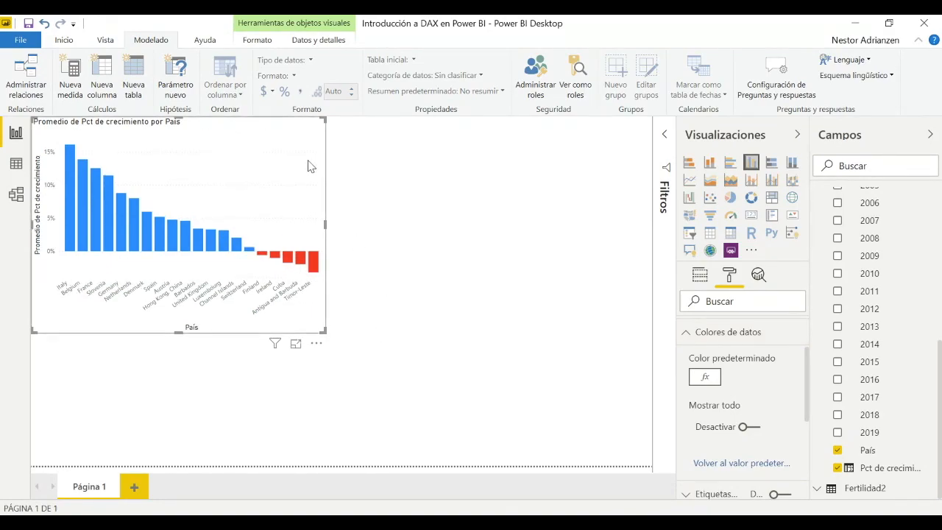
drag(325, 333, 357, 465)
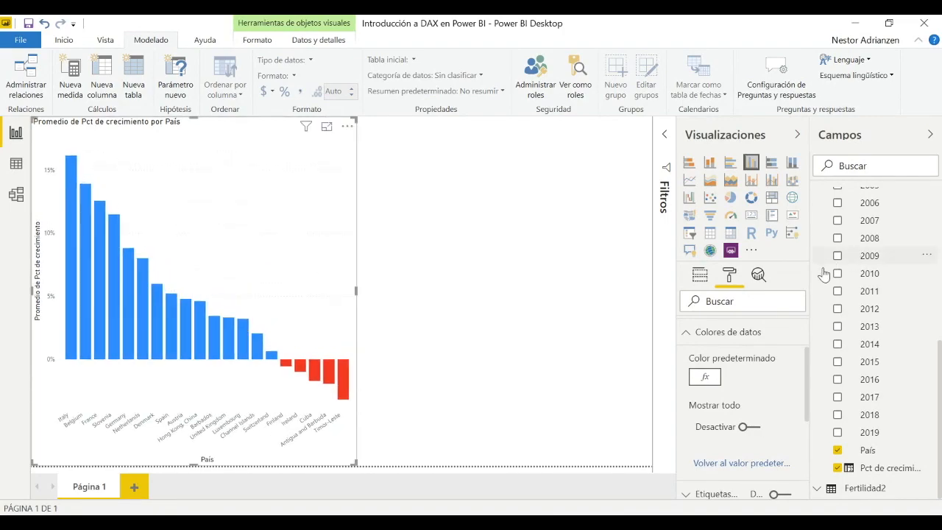
Create a column chart of Fertilidad Promedio, Fertilidad Promedio Últimos 19 Años and Max Fertilidad from Fertilidad2 beside the growth chart
scroll(825, 272, up, 1)
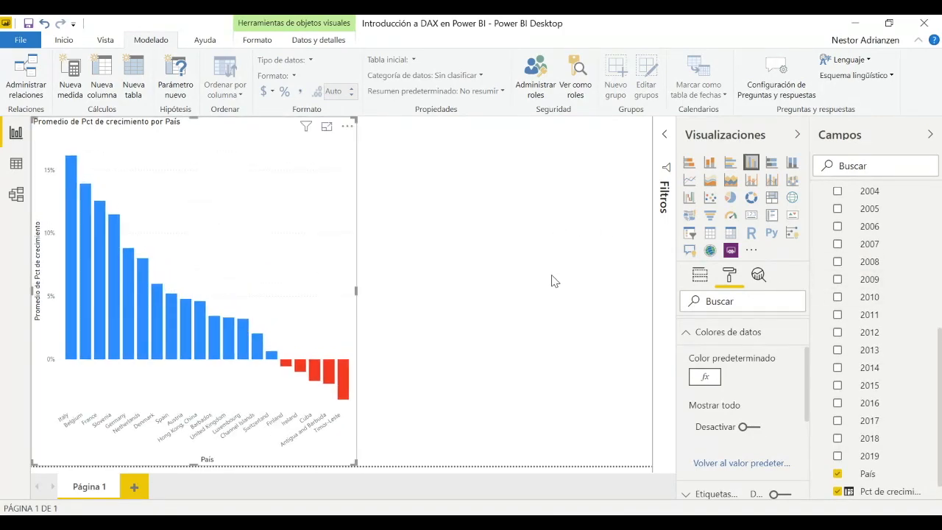
scroll(913, 256, up, 10)
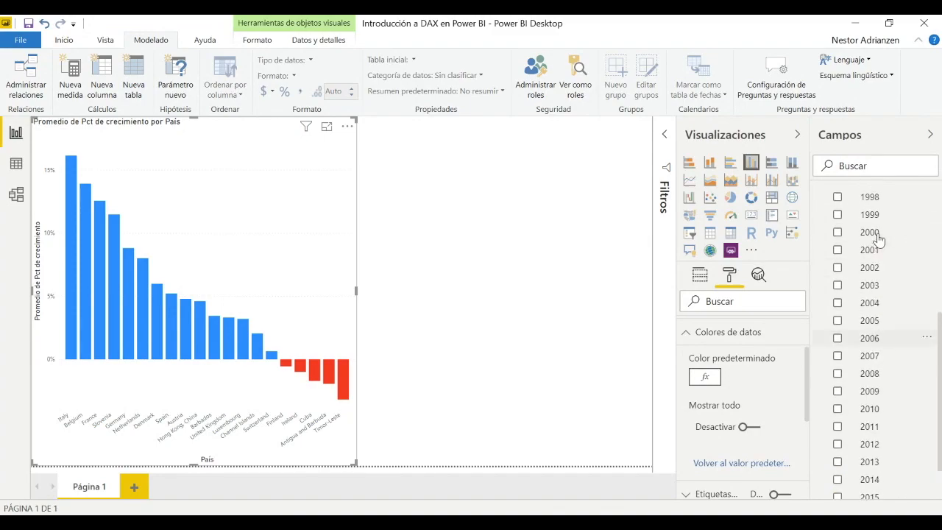
drag(883, 261, 545, 238)
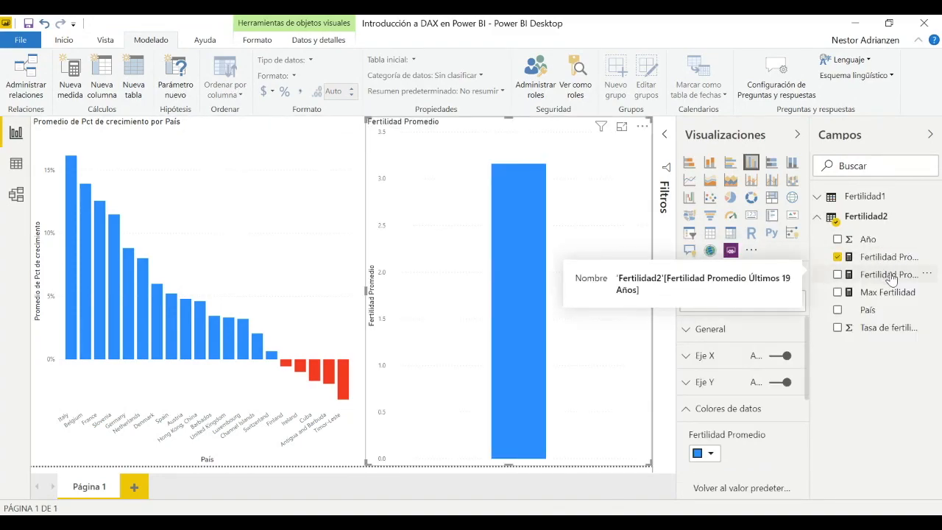
drag(891, 278, 602, 300)
drag(888, 296, 612, 292)
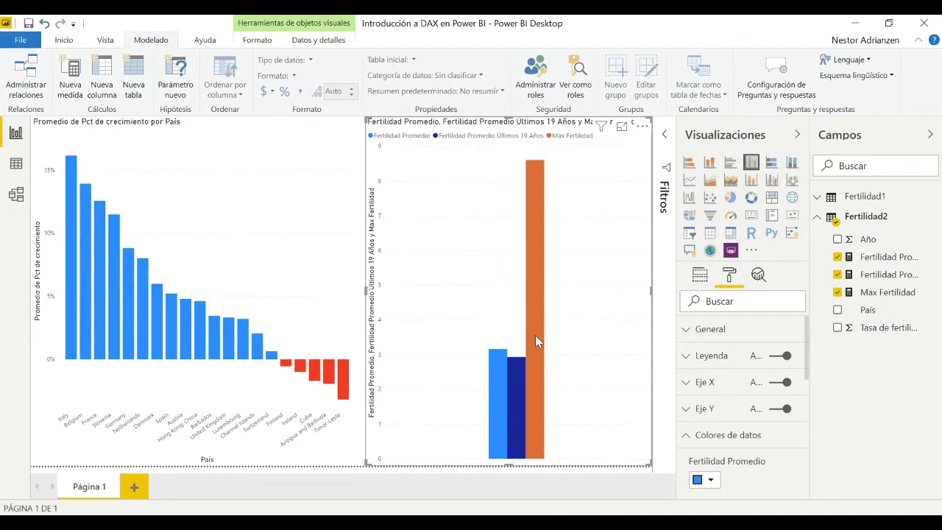
Set País from Fertilidad2 as the axis of the fertility chart
mouse_move(501, 379)
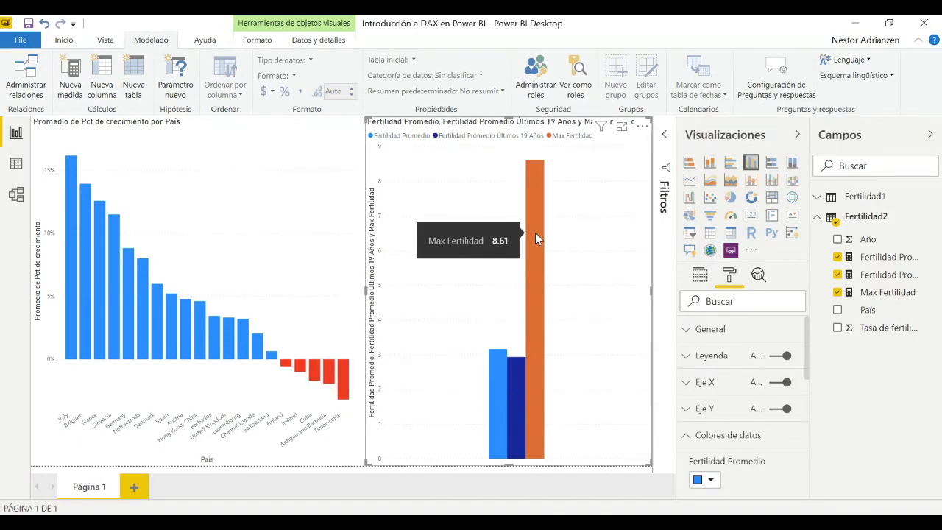
click(700, 279)
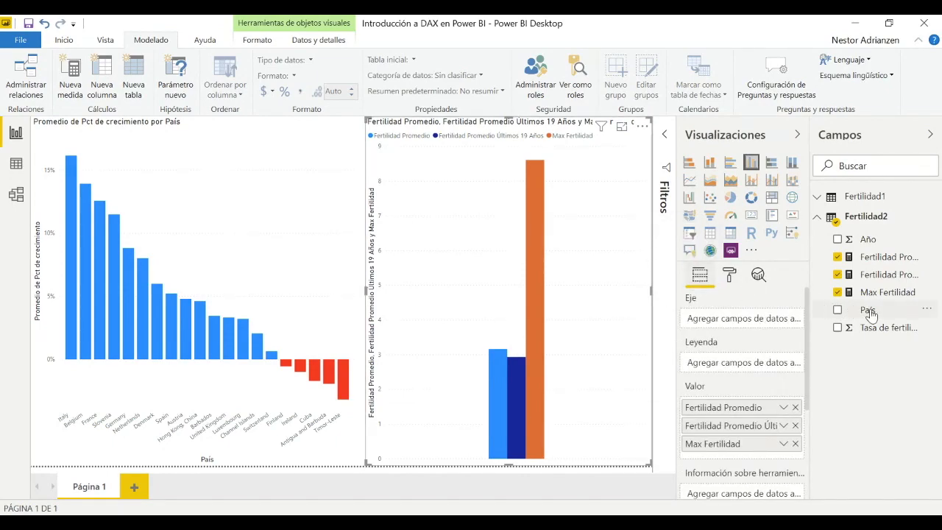
drag(853, 317, 751, 319)
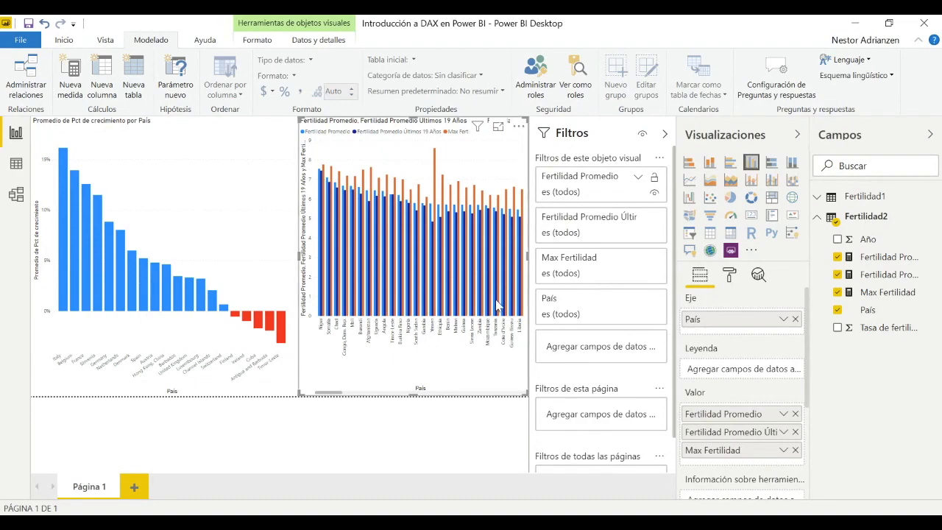
Filter the fertility chart's País to the Top N Superior 15 by Tasa de fertilidad and collapse the filters
click(639, 301)
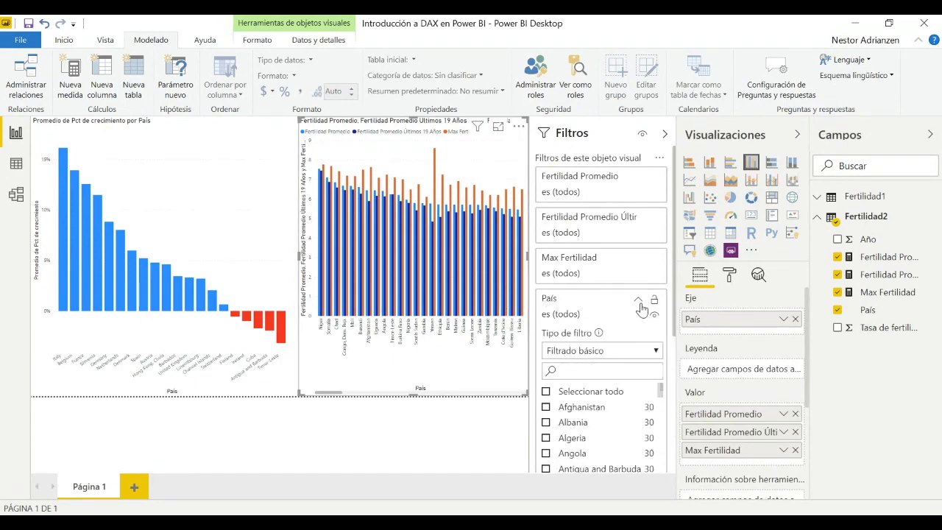
click(648, 351)
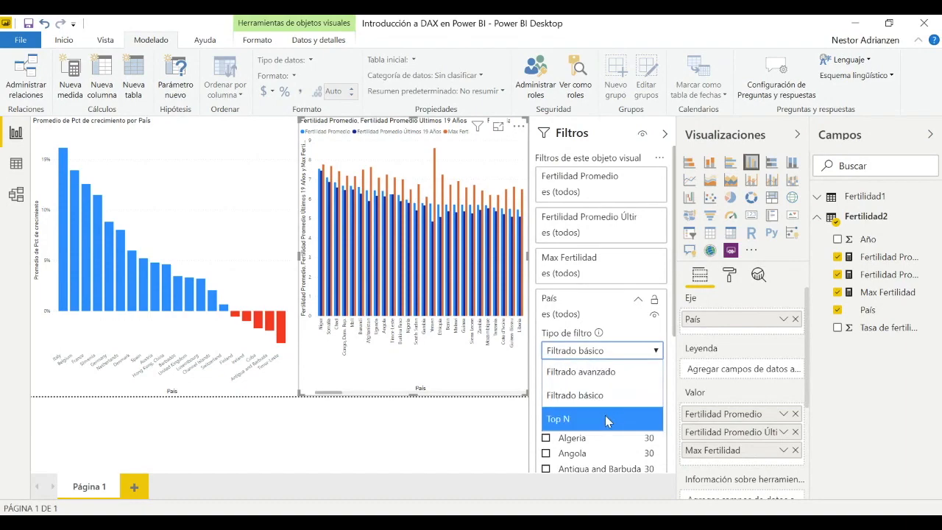
click(558, 419)
click(633, 388)
text(15)
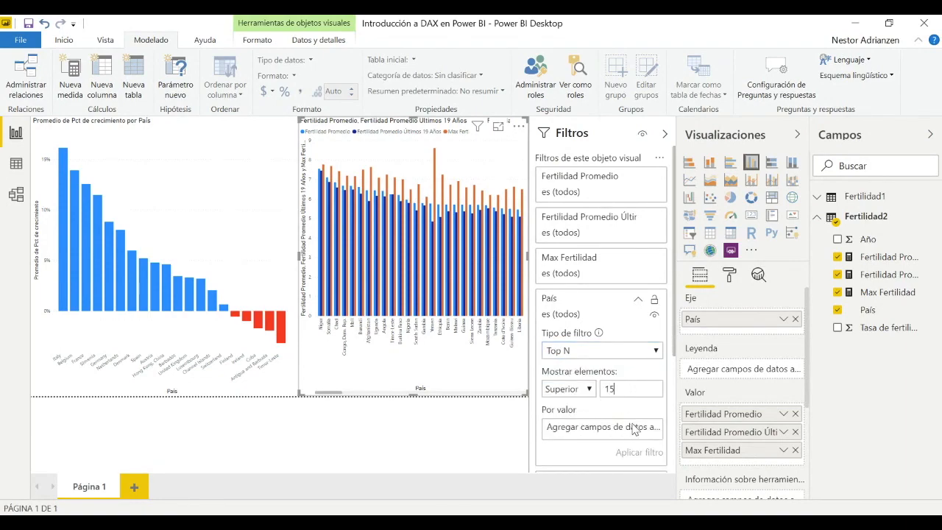
drag(885, 333, 607, 434)
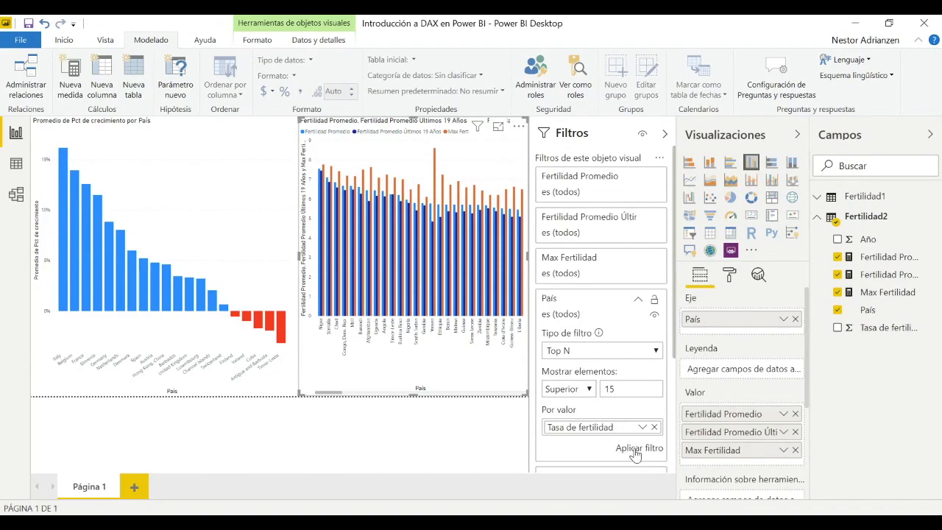
click(635, 451)
click(665, 133)
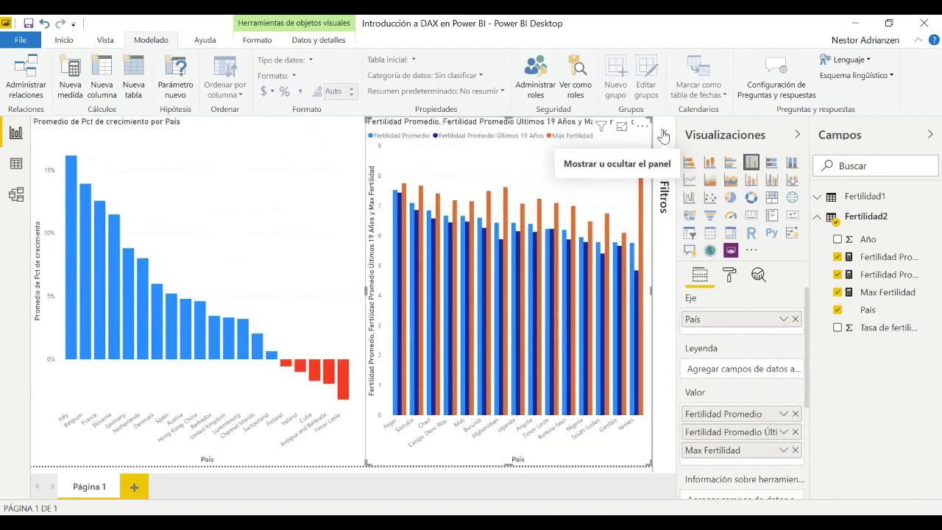
Turn off the X-axis title of the fertility chart
click(729, 274)
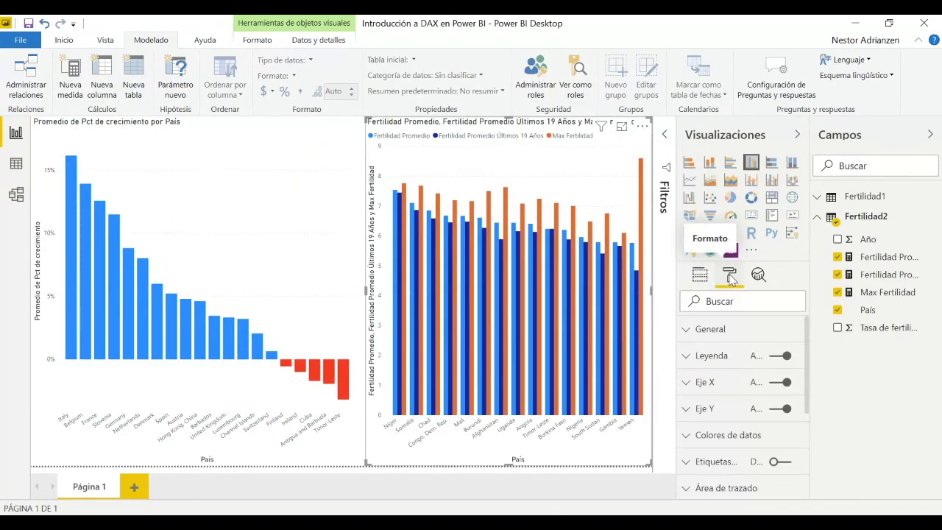
click(707, 383)
scroll(775, 427, down, 5)
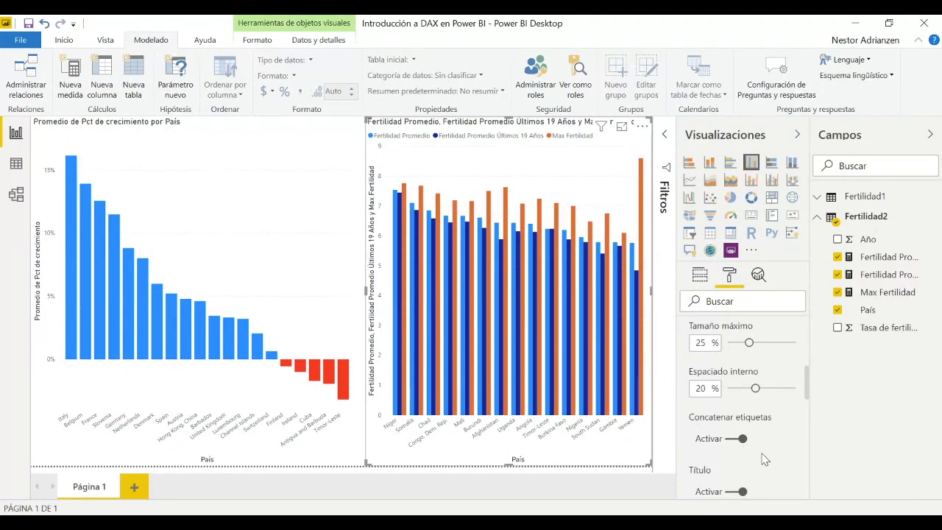
scroll(764, 459, down, 1)
click(743, 438)
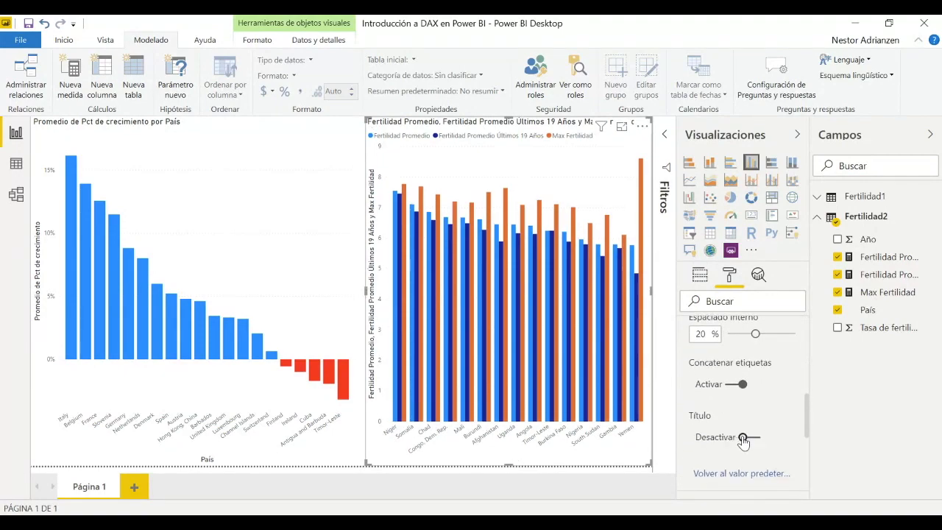
scroll(743, 439, up, 5)
click(705, 382)
Turn off the Y-axis title of the fertility chart
click(705, 409)
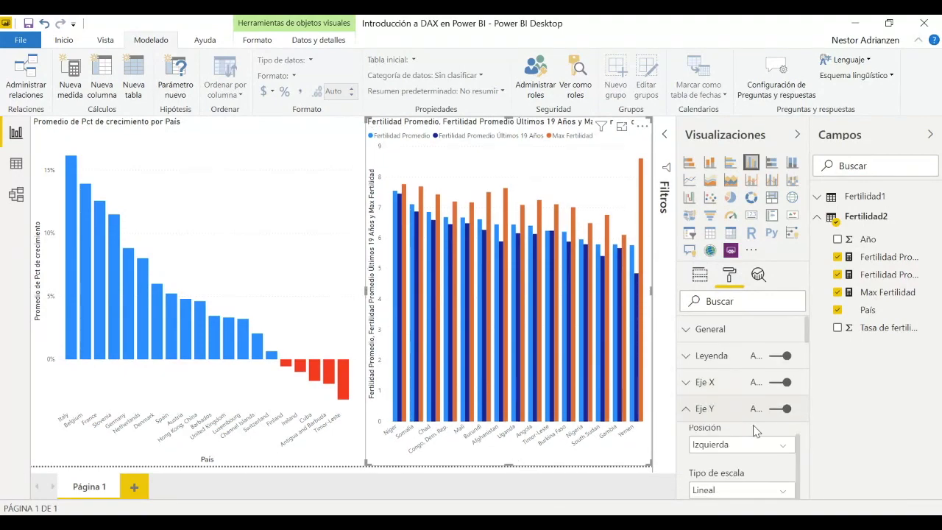
scroll(756, 430, down, 5)
scroll(755, 430, down, 2)
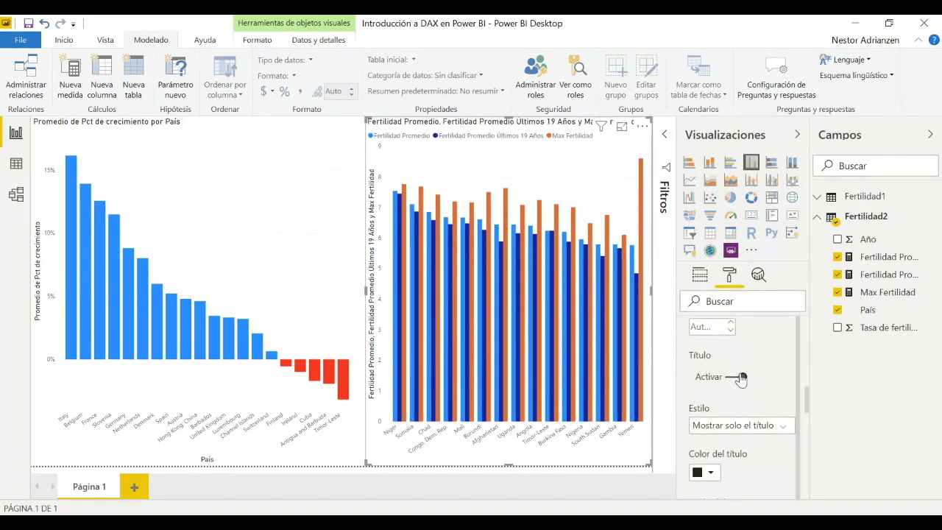
click(740, 377)
Turn off the main title of the fertility chart
scroll(768, 347, up, 2)
scroll(768, 347, up, 8)
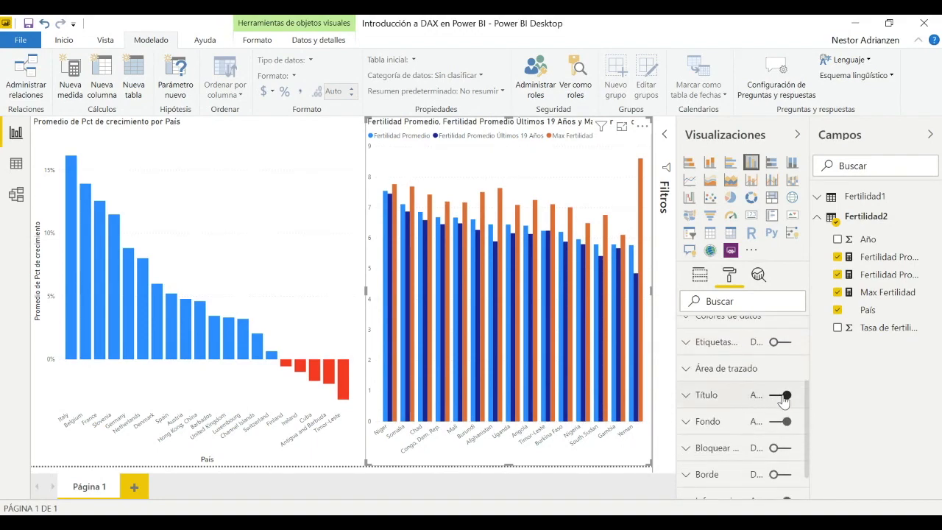
click(785, 397)
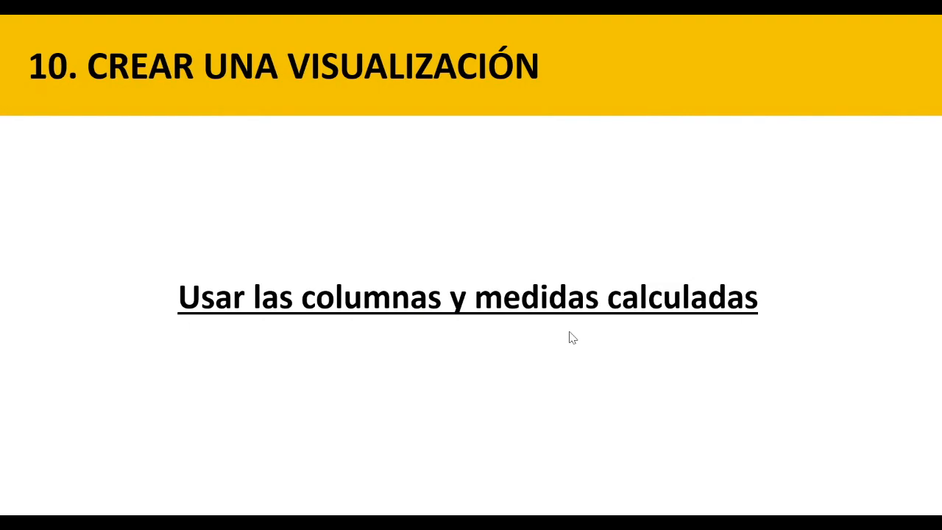
key(Right)
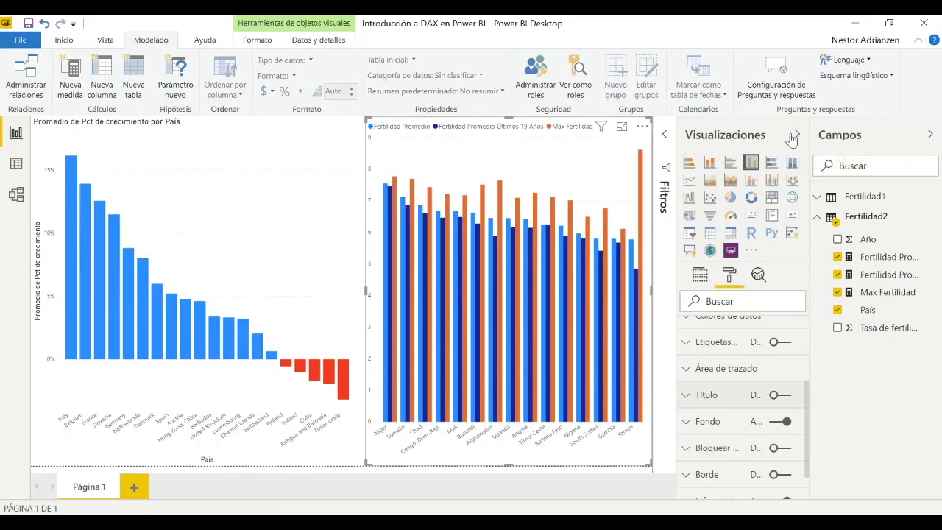
Collapse the Visualizaciones pane and the field list of the Fertilidad2 table
click(797, 136)
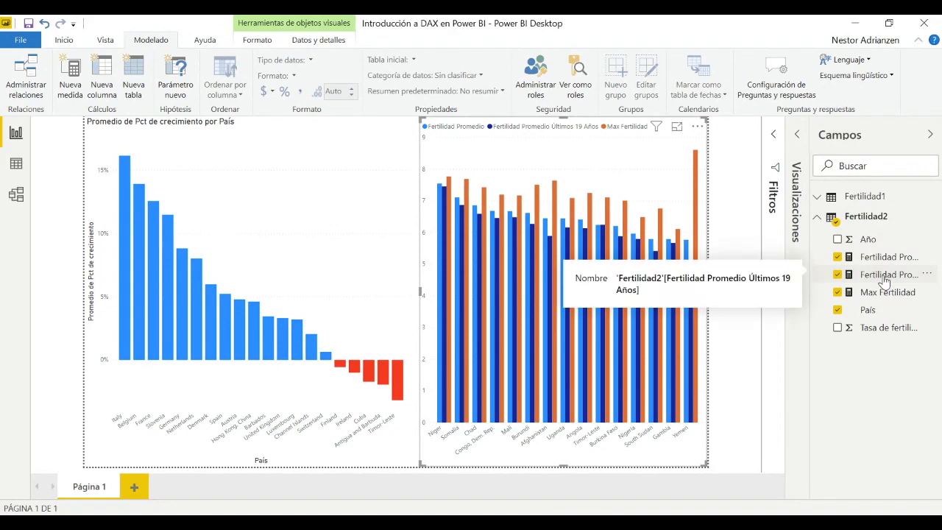
click(866, 216)
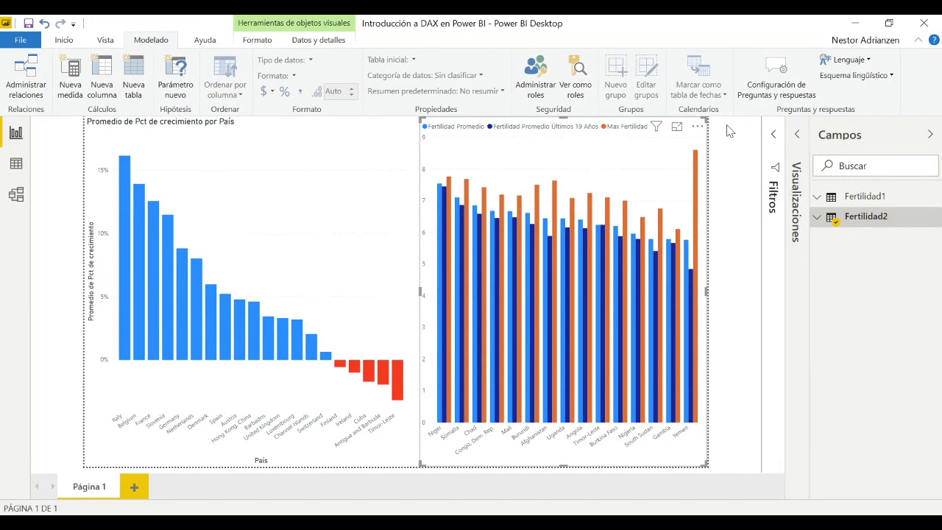
Create a manually entered table named Medidas with an empty column, load it into the model and collapse it
click(64, 40)
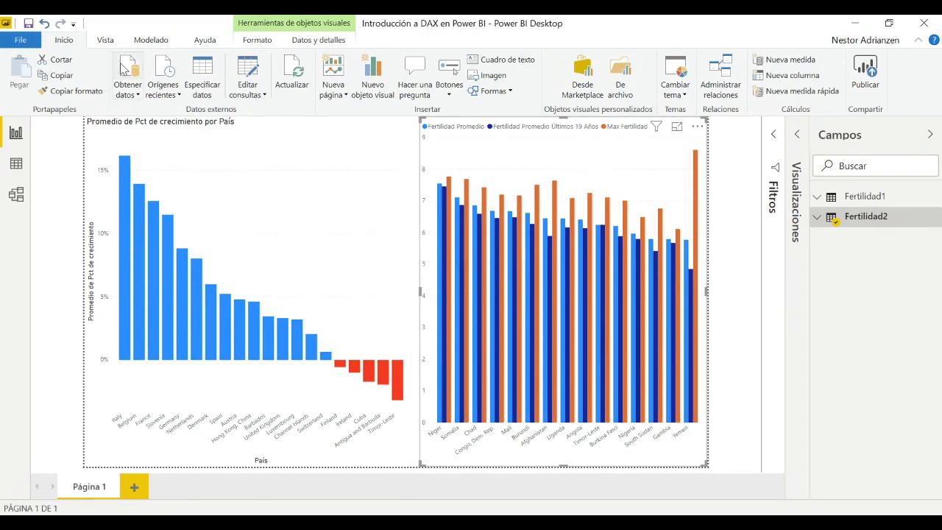
click(209, 79)
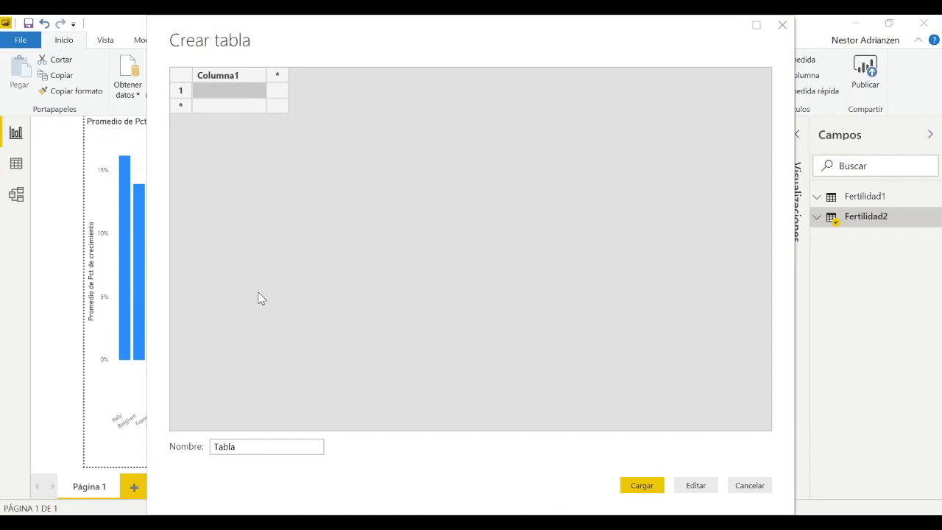
click(256, 448)
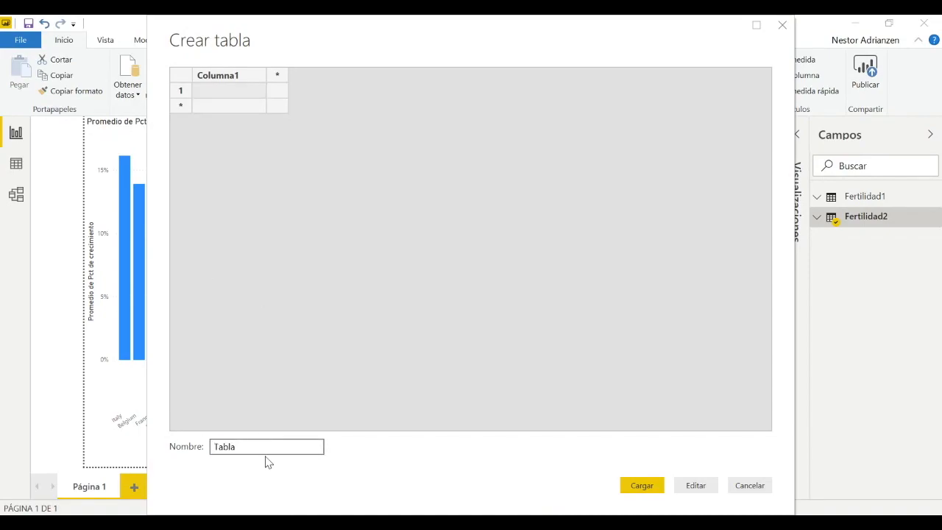
drag(234, 448, 184, 452)
text(Medidas)
click(642, 486)
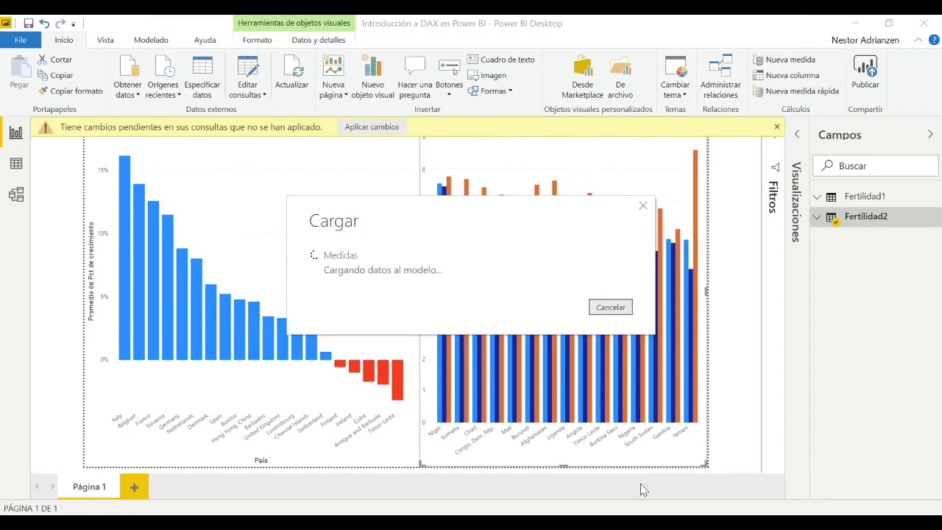
click(852, 242)
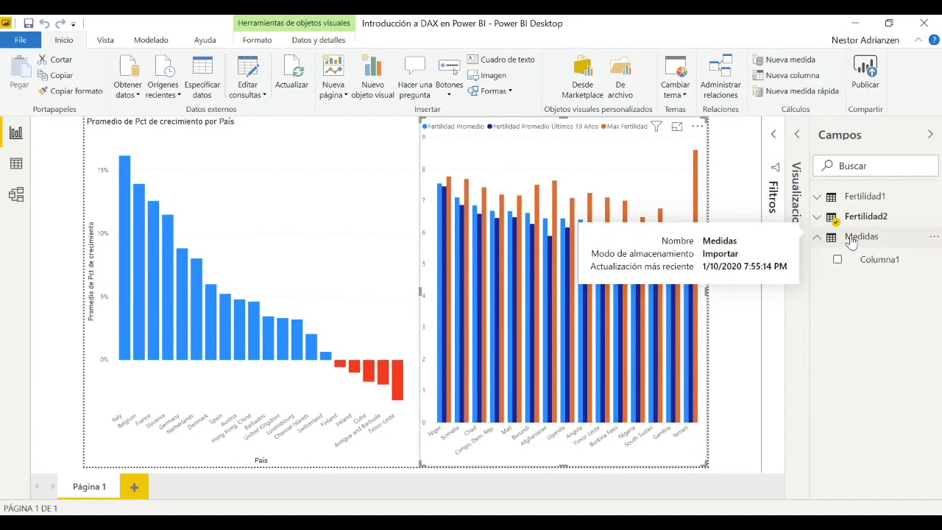
click(852, 242)
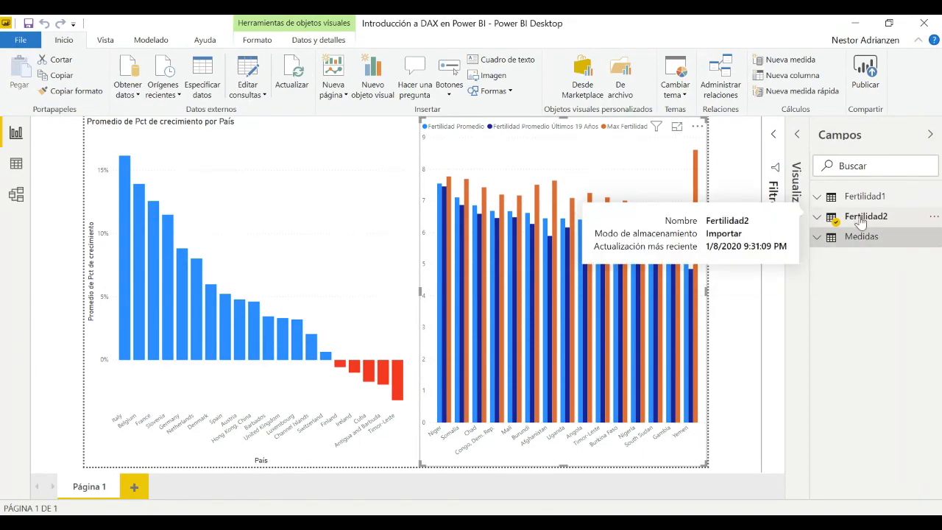
Move the Fertilidad Promedio measure from Fertilidad2 to the Medidas table by changing its home table
click(860, 221)
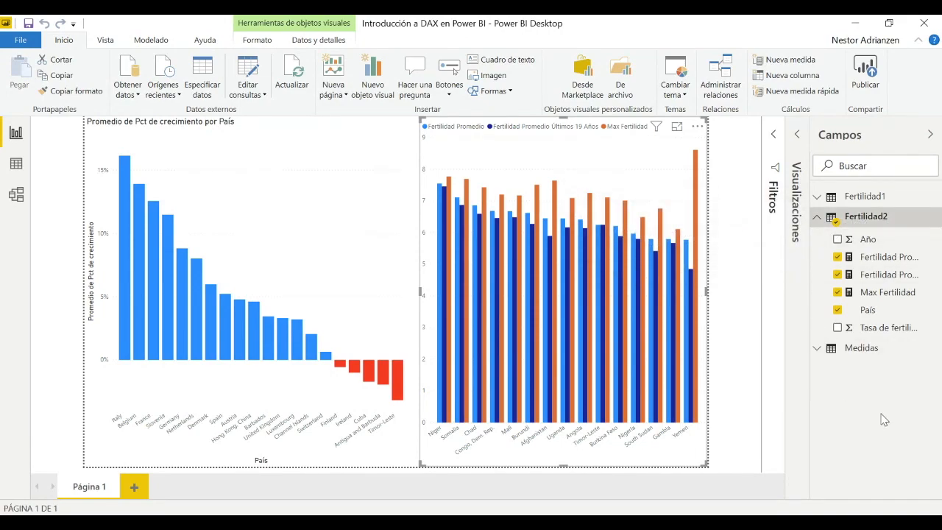
click(886, 259)
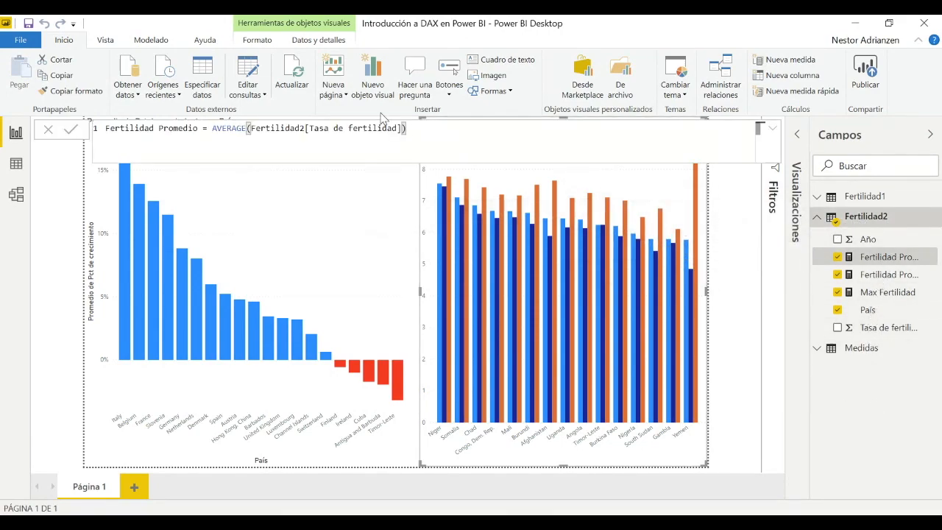
click(152, 41)
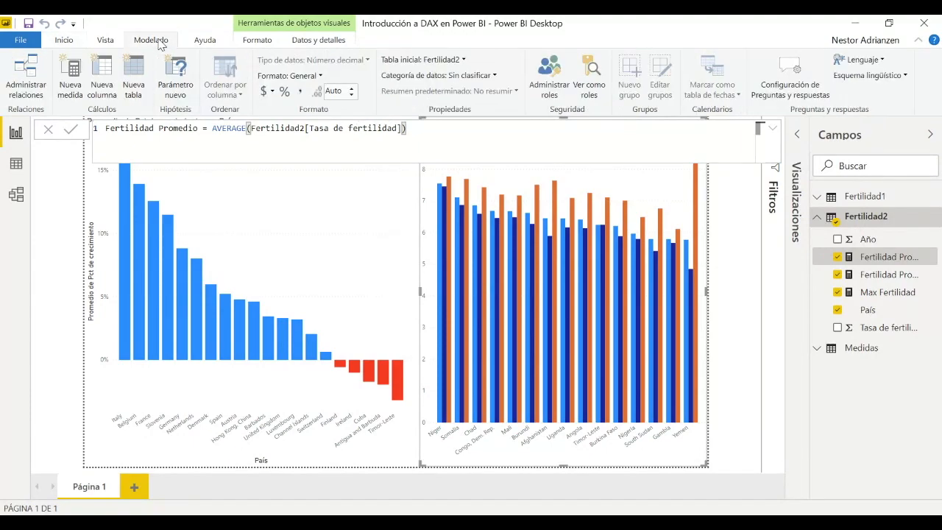
click(463, 60)
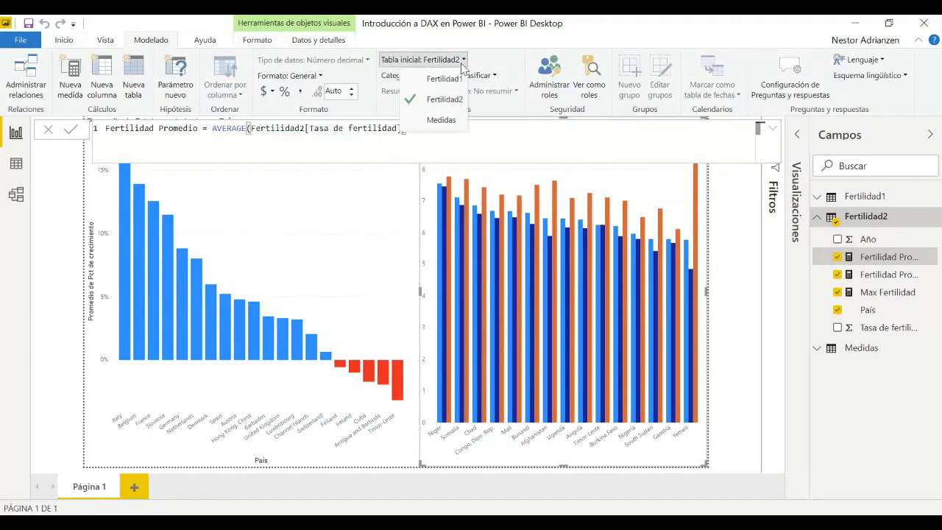
click(448, 122)
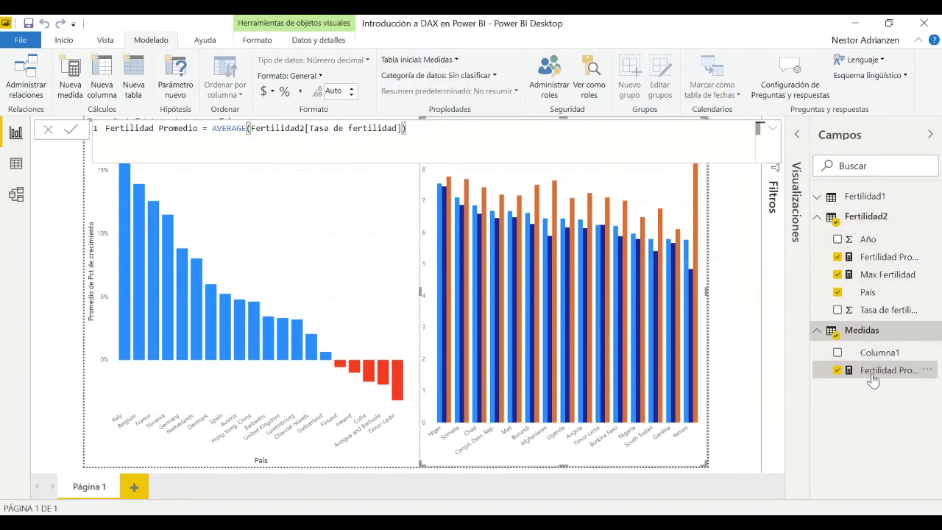
Set Medidas as the home table of the Fertilidad Promedio Últimos 19 Años measure
click(890, 259)
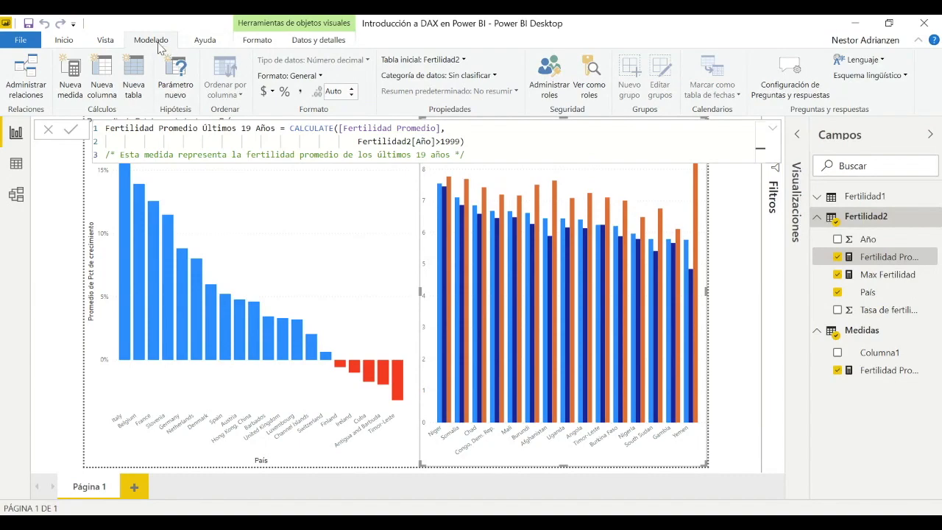
click(434, 62)
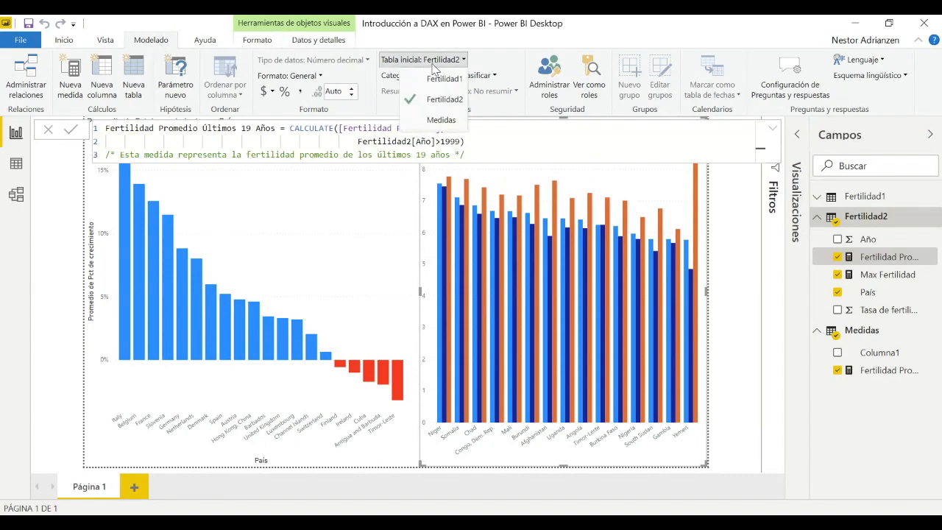
click(447, 125)
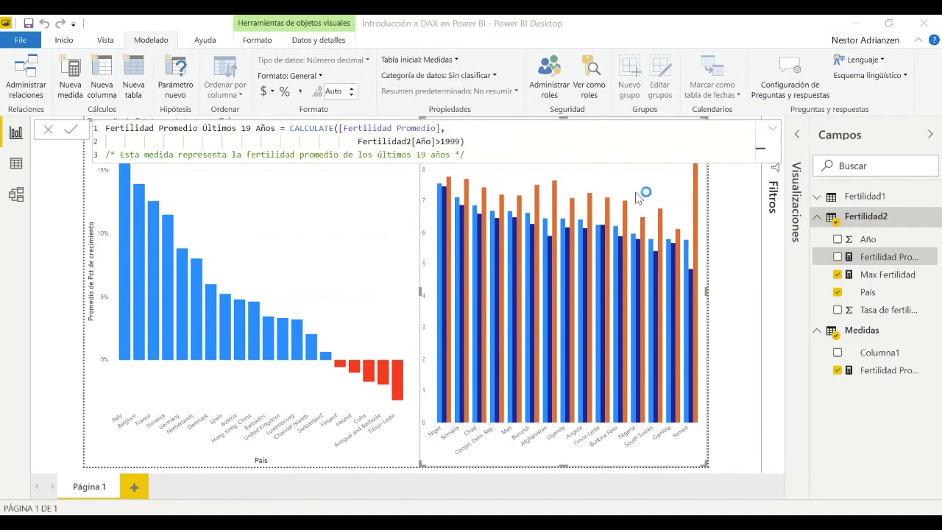
Set Medidas as the home table of the Max Fertilidad measure, and collapse the Medidas field list
click(878, 264)
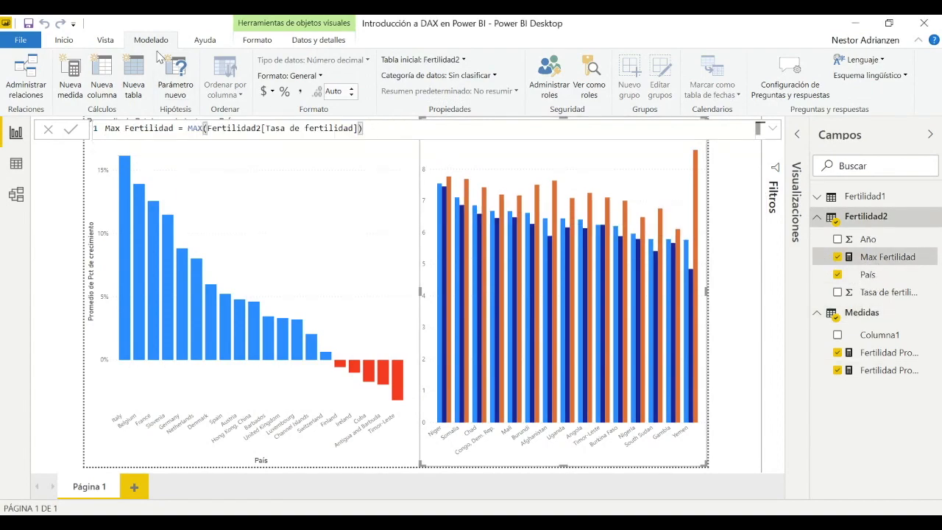
click(434, 60)
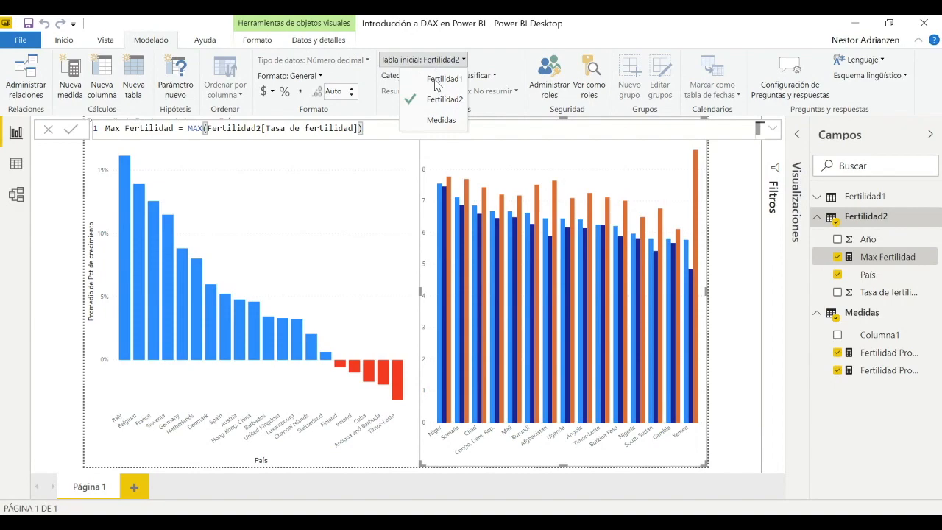
click(440, 121)
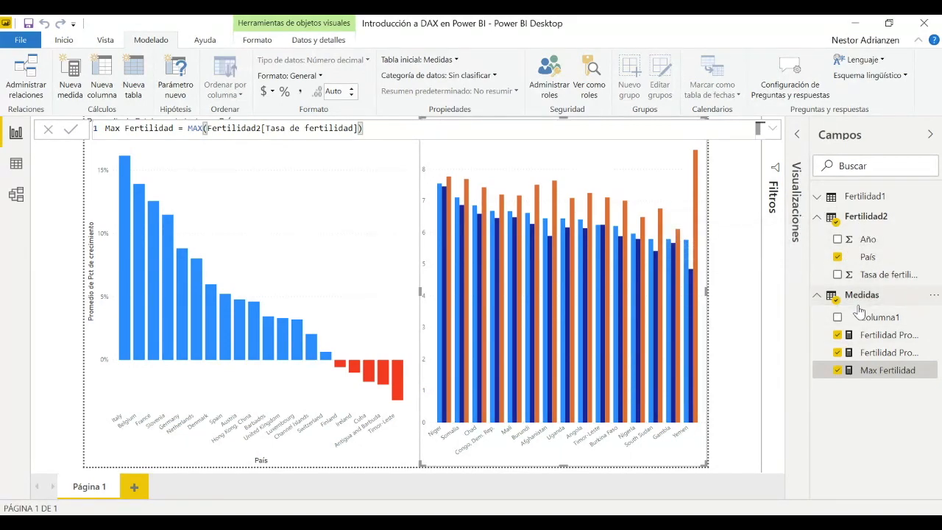
click(823, 294)
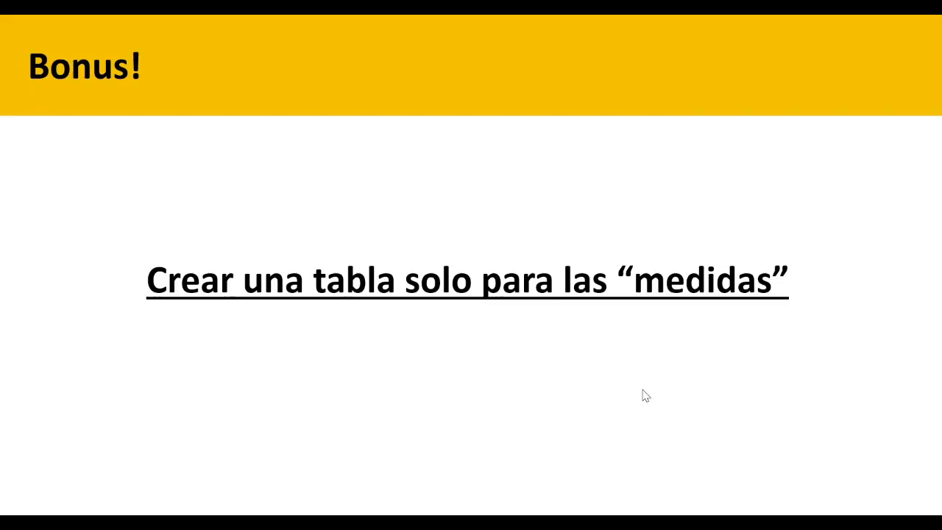
click(642, 390)
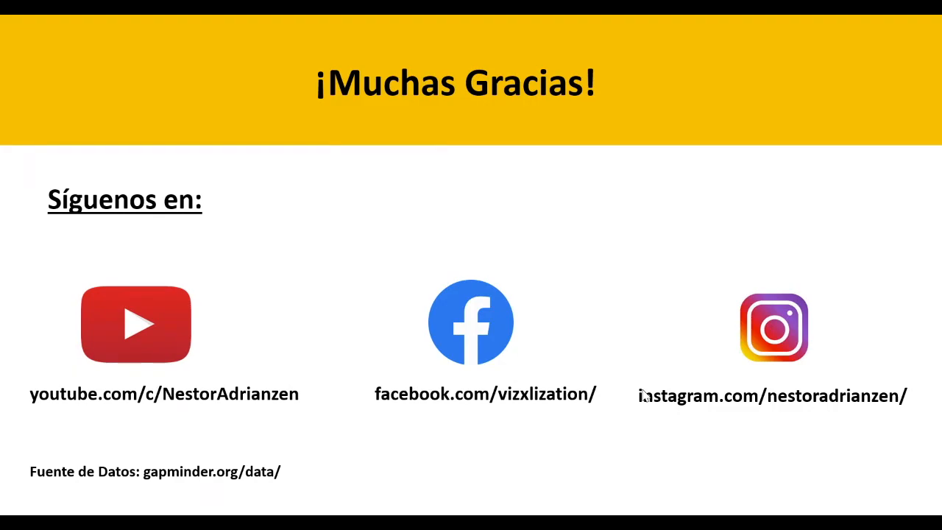
click(643, 395)
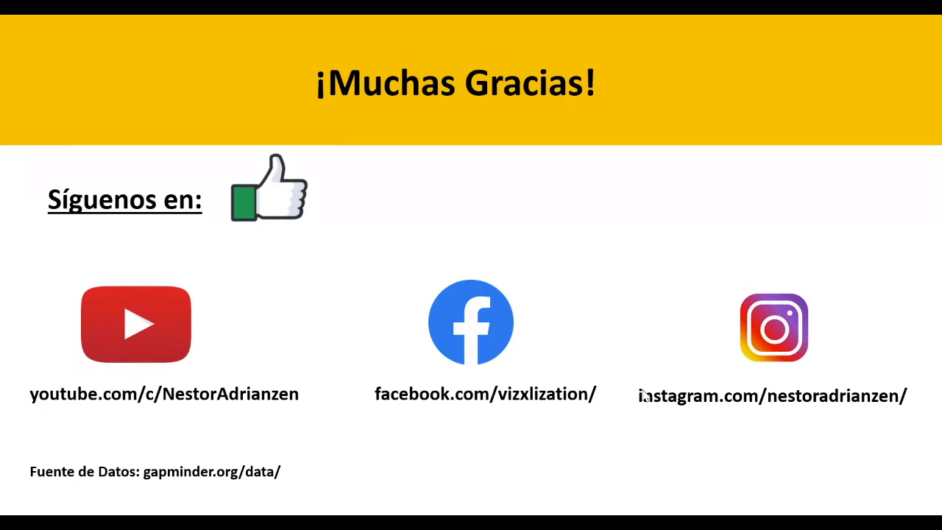
click(643, 395)
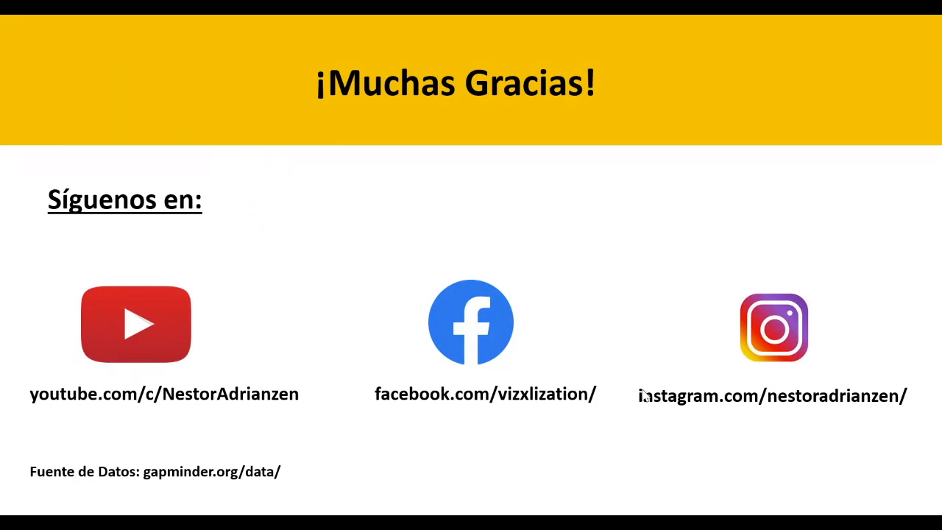